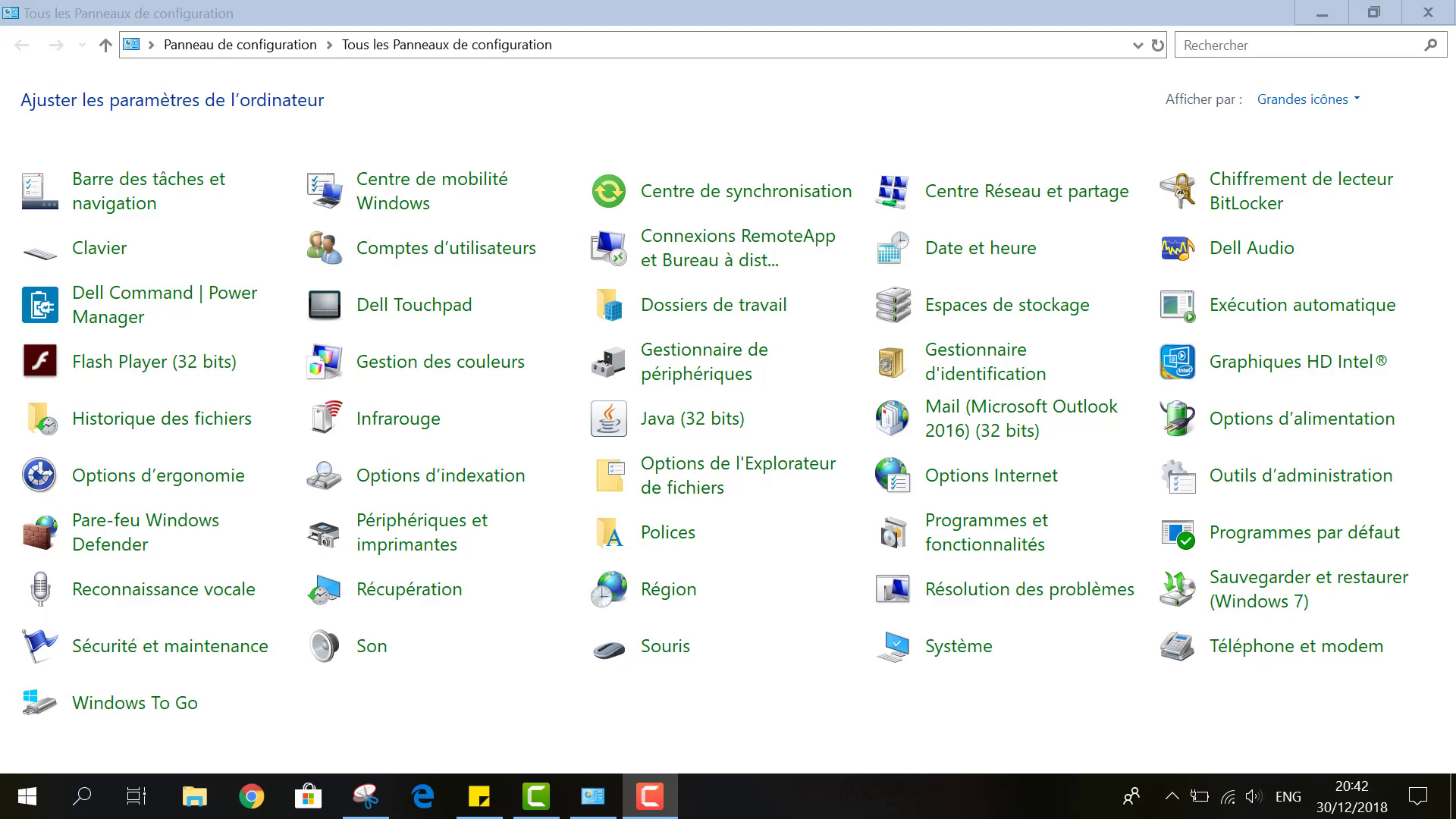
# Close the open Control Panel window and reopen it by searching Windows for "control"
pyautogui.click(1429, 12)
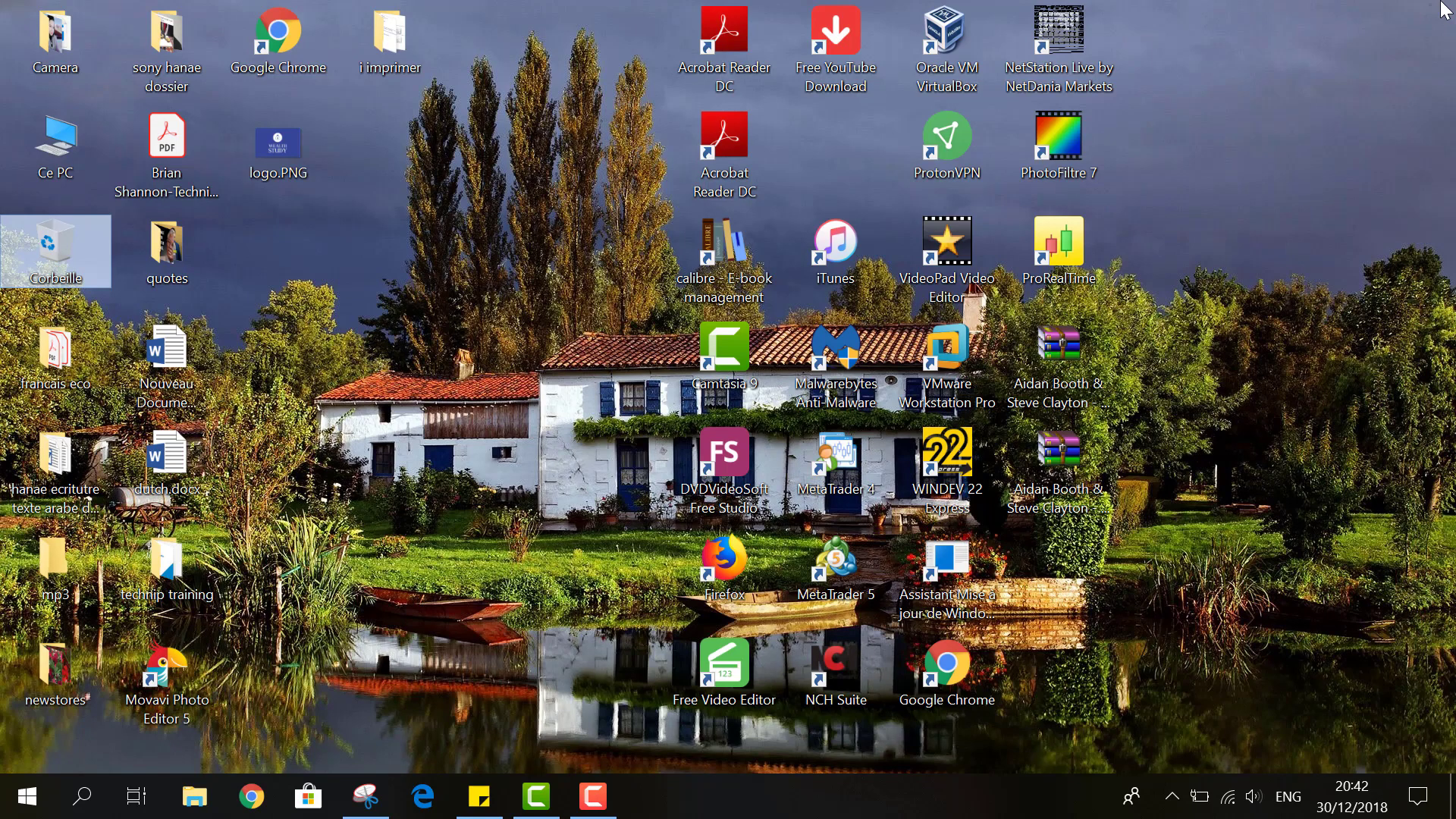
pyautogui.click(81, 796)
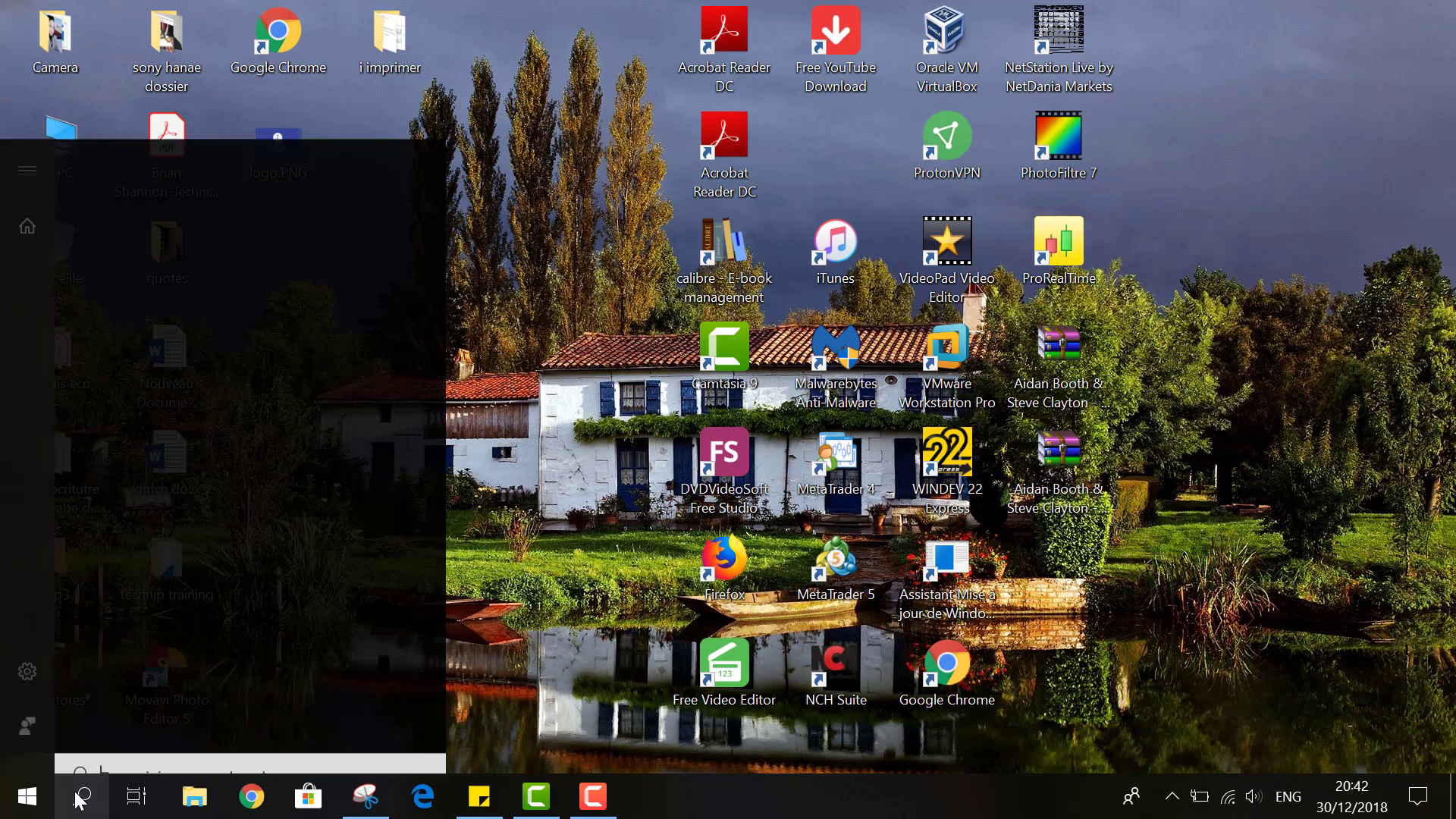
pyautogui.write('co')
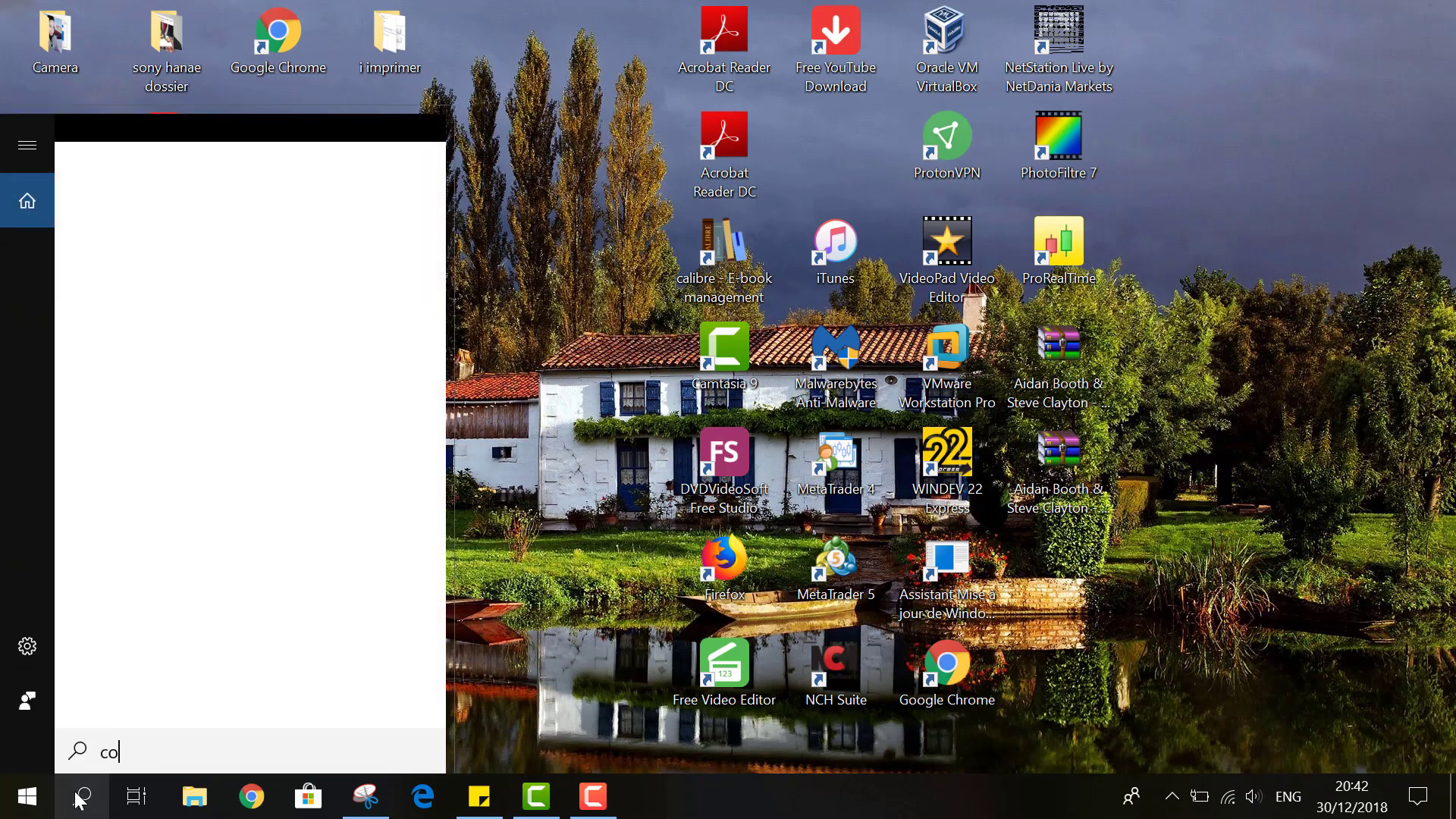
pyautogui.write('ntrol')
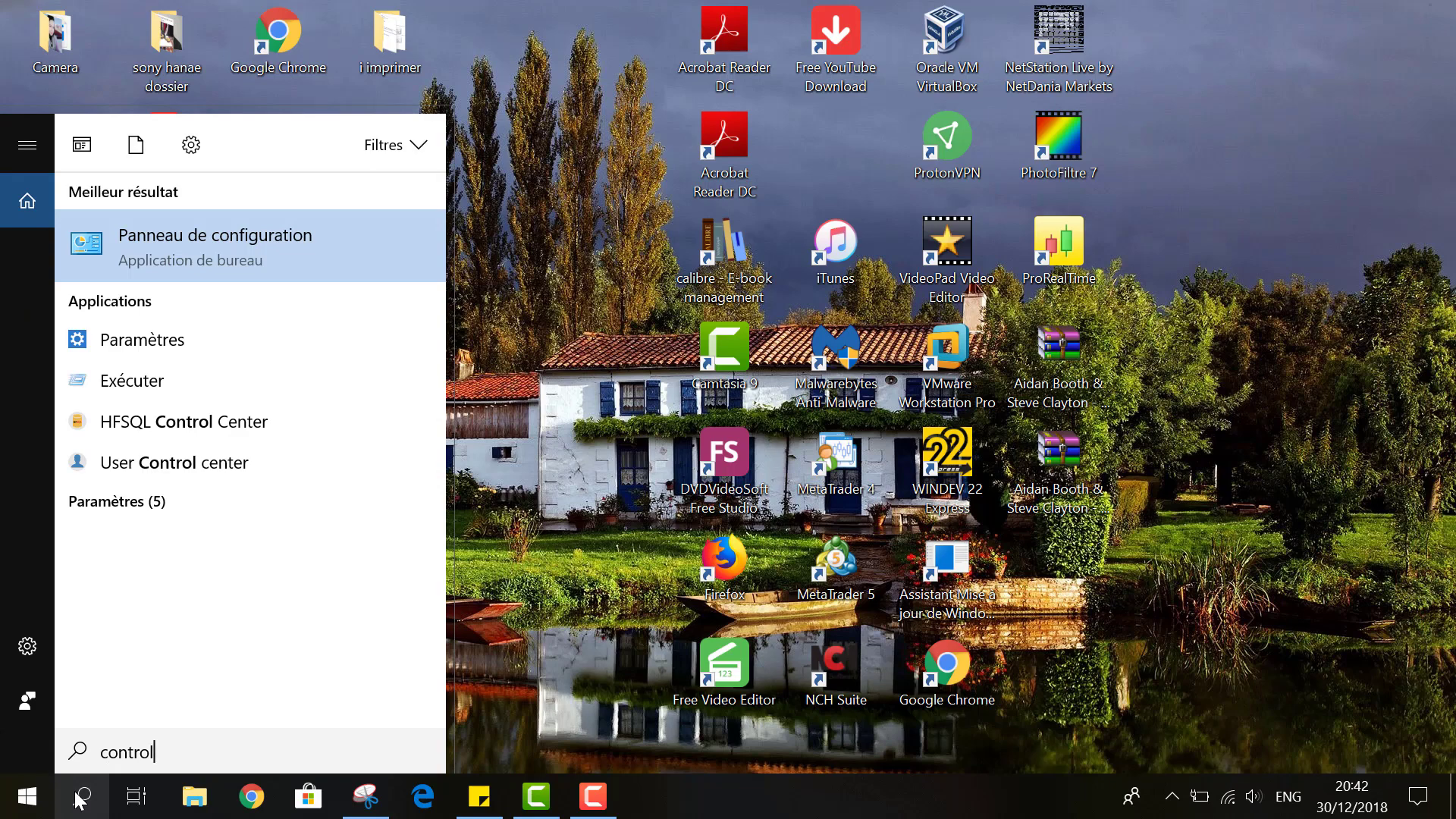
pyautogui.click(165, 239)
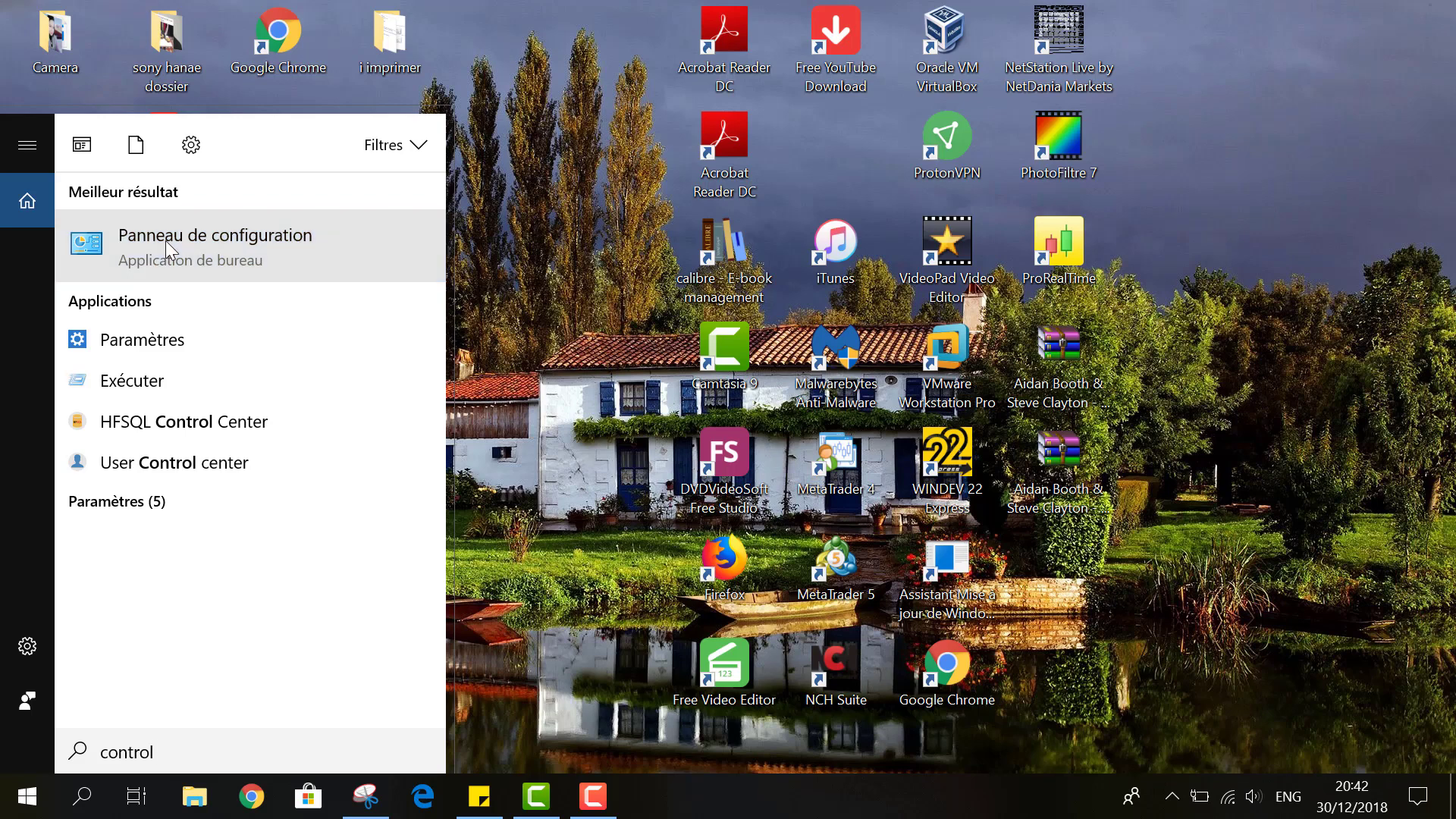
# Launch Panneau de configuration again from the Système Windows folder in the list of installed apps
pyautogui.click(38, 806)
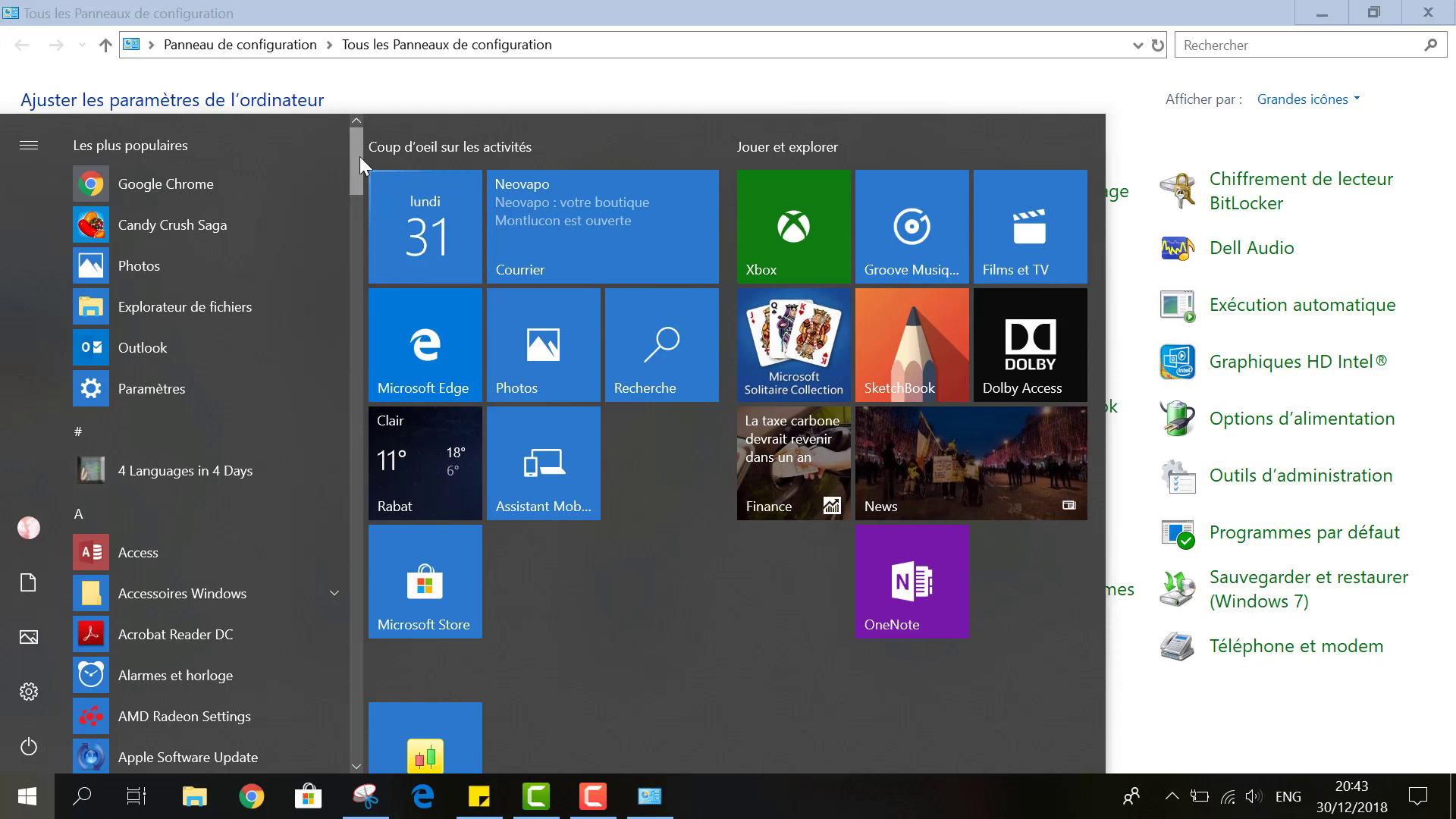
pyautogui.moveTo(360, 156); pyautogui.dragTo(363, 657)
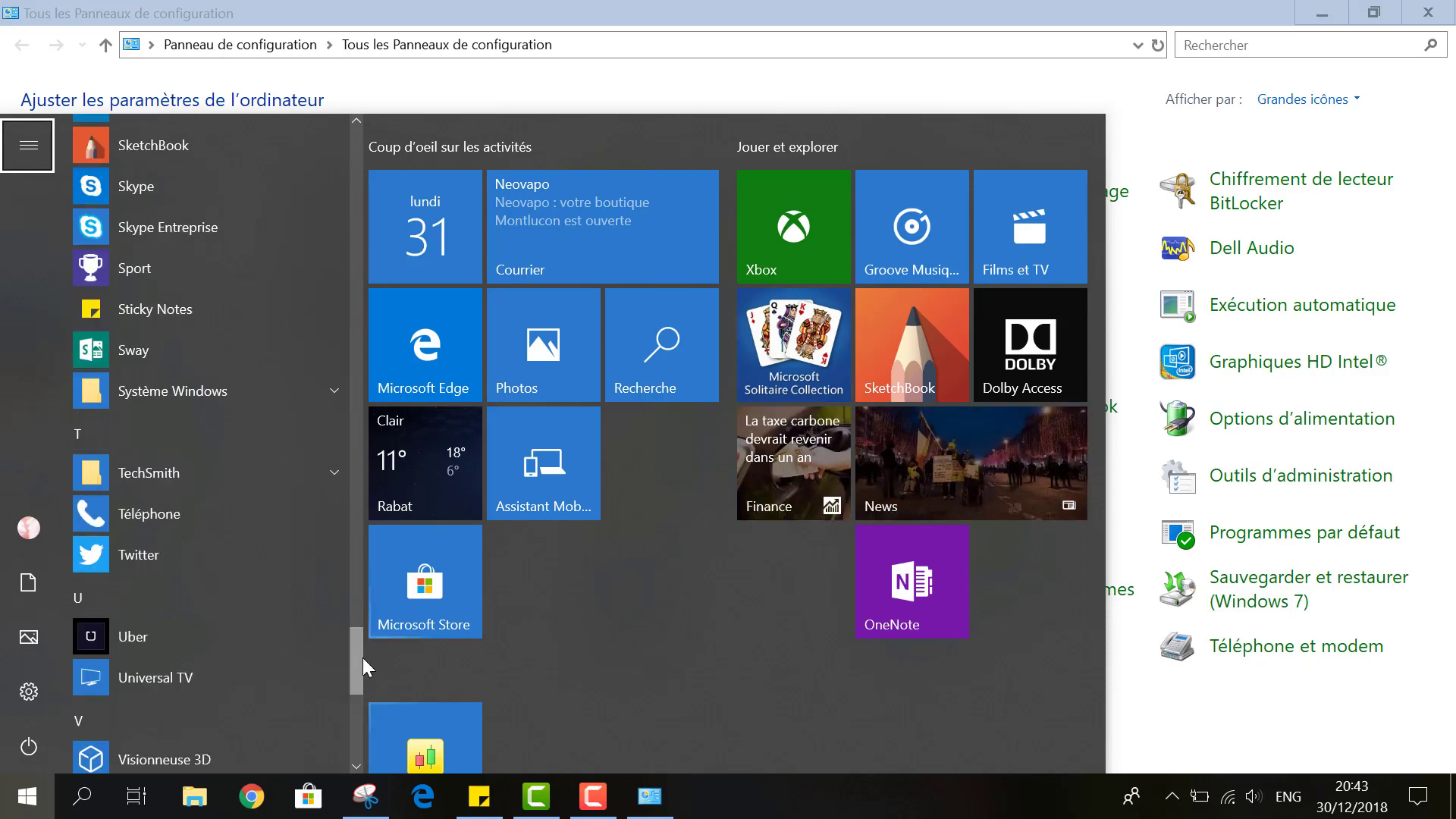
pyautogui.click(302, 393)
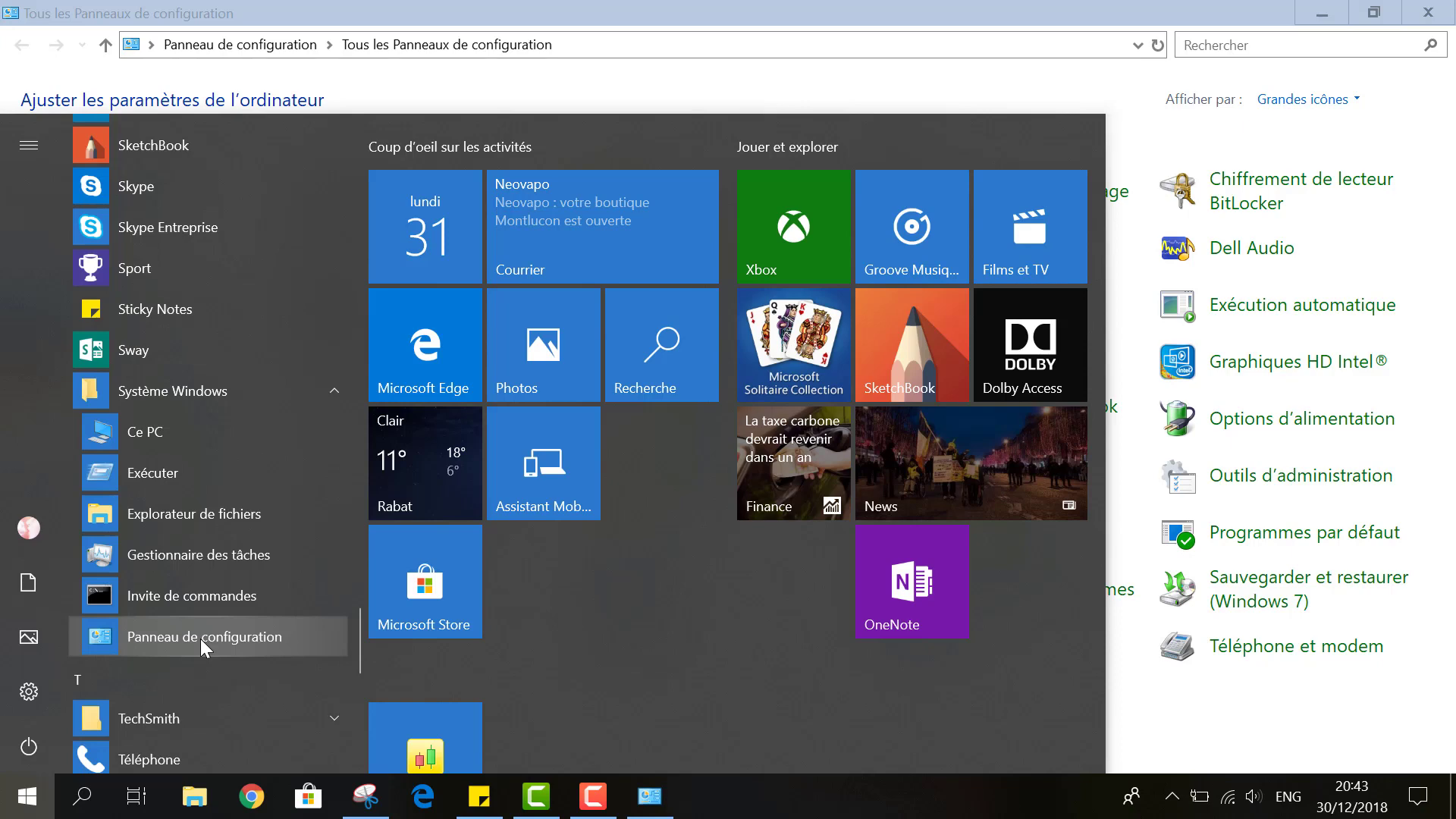
pyautogui.click(200, 638)
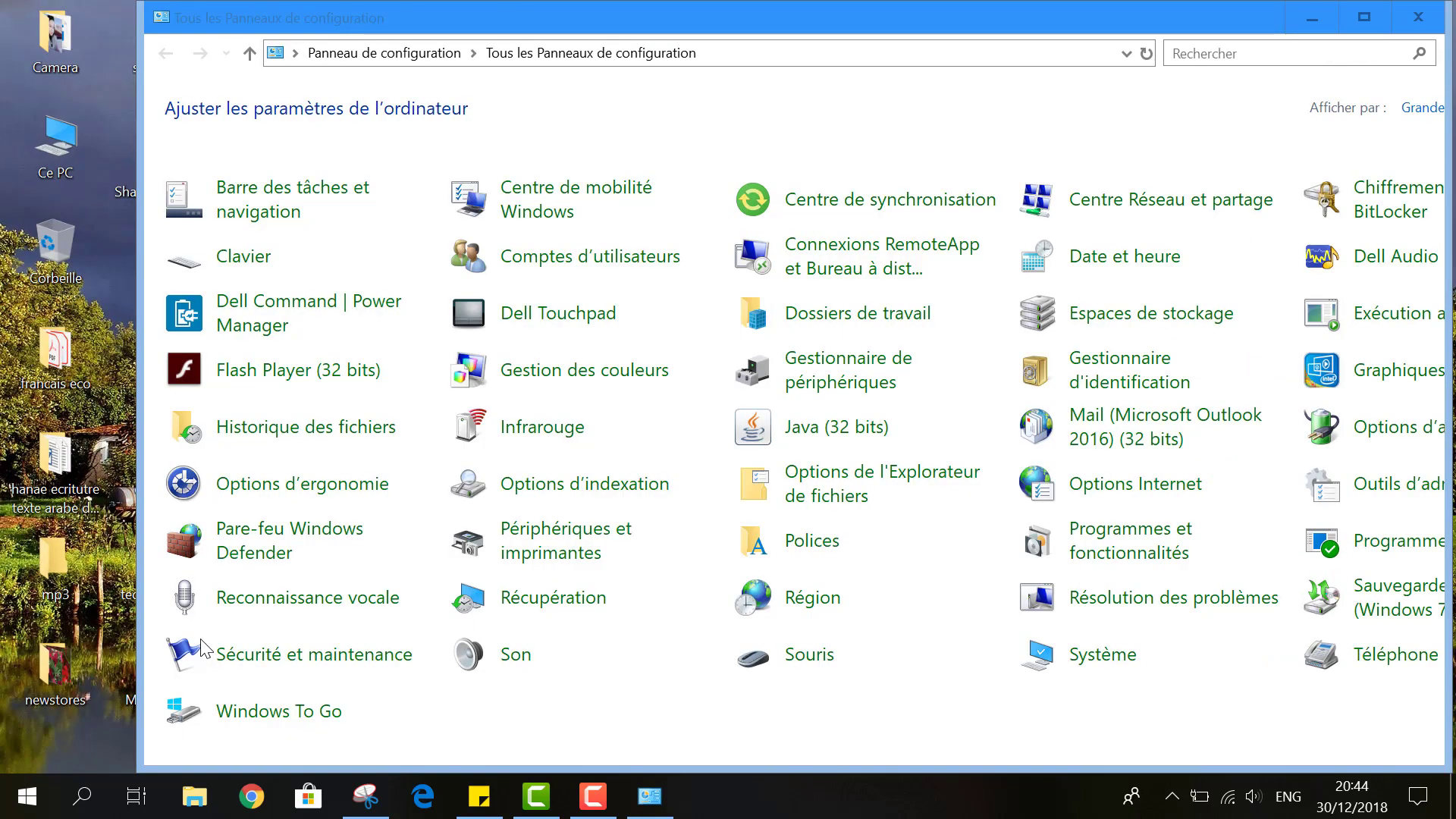
# Display the Control Panel items by Catégorie and switch the view back to Grandes icônes
pyautogui.moveTo(1061, 20); pyautogui.dragTo(988, 18)
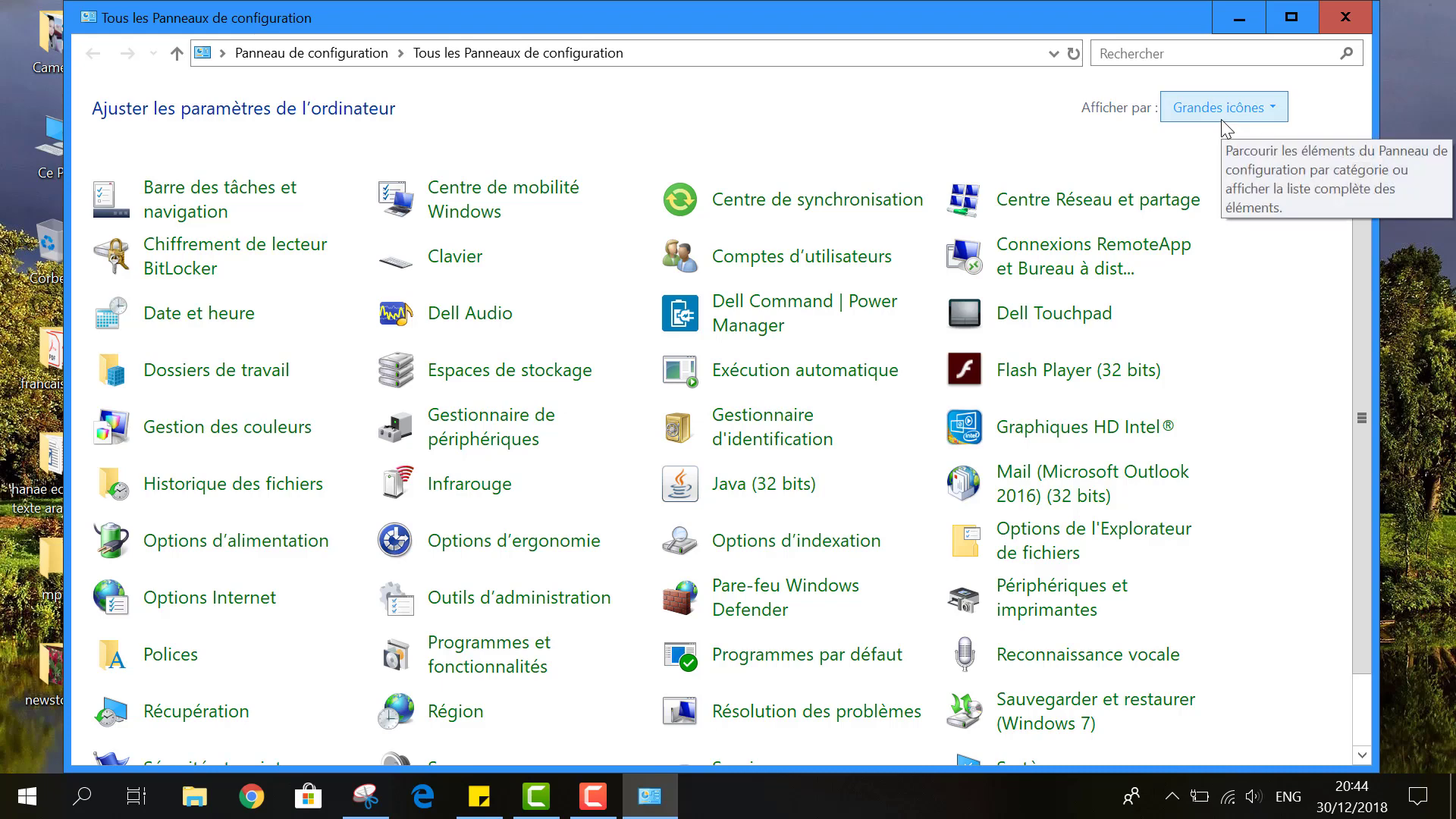
pyautogui.click(1221, 119)
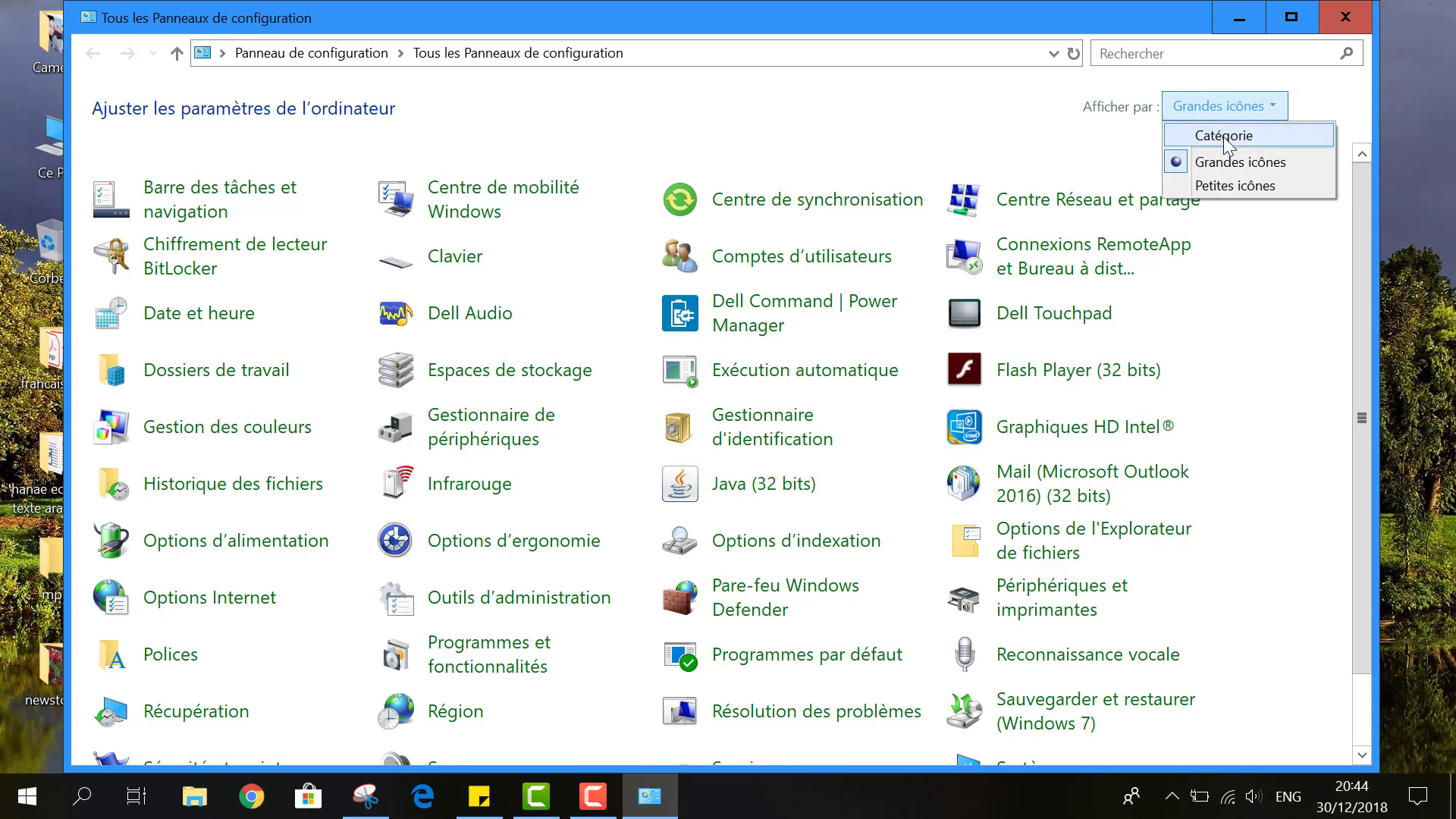
pyautogui.click(1222, 136)
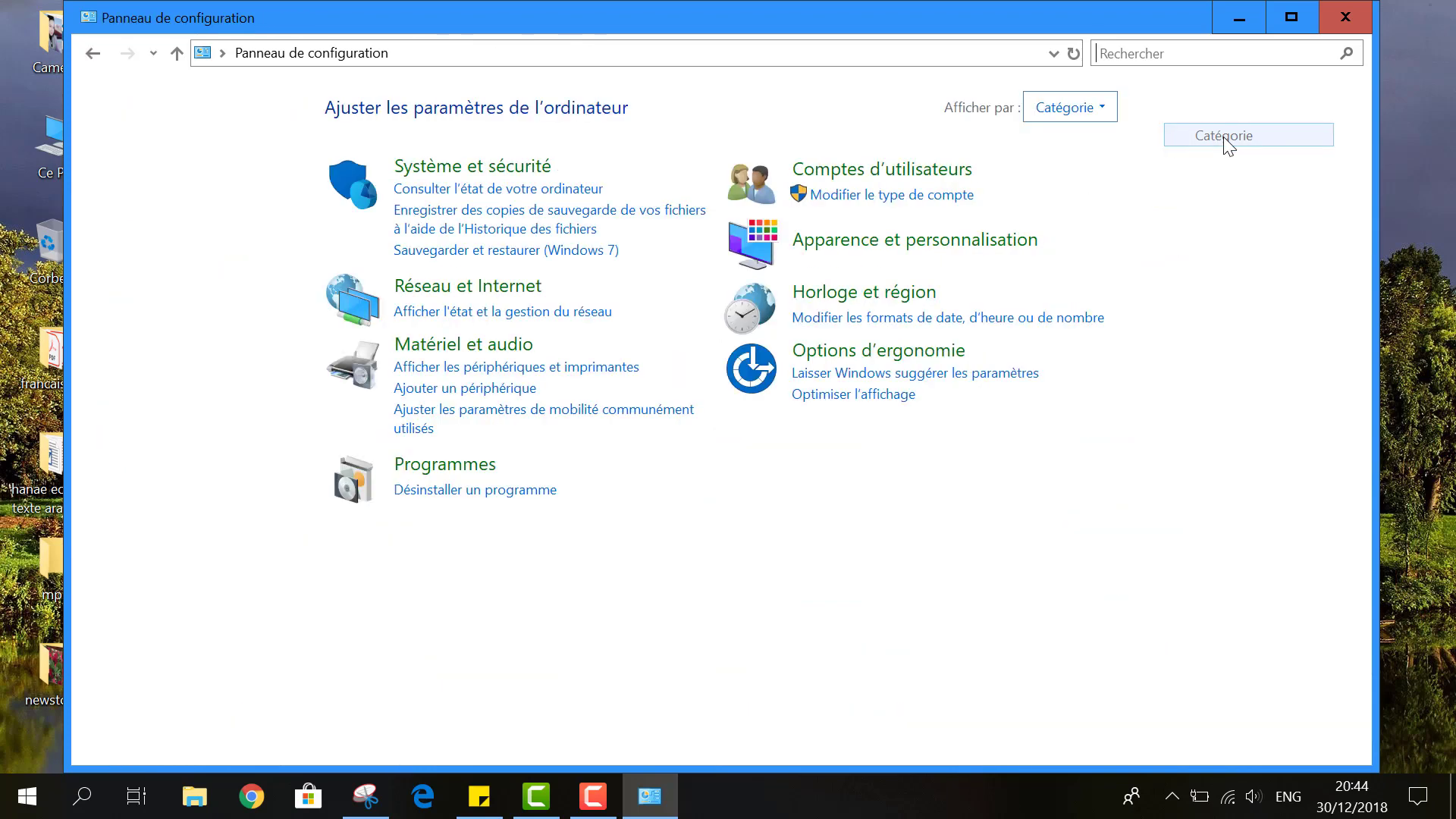
pyautogui.click(1104, 108)
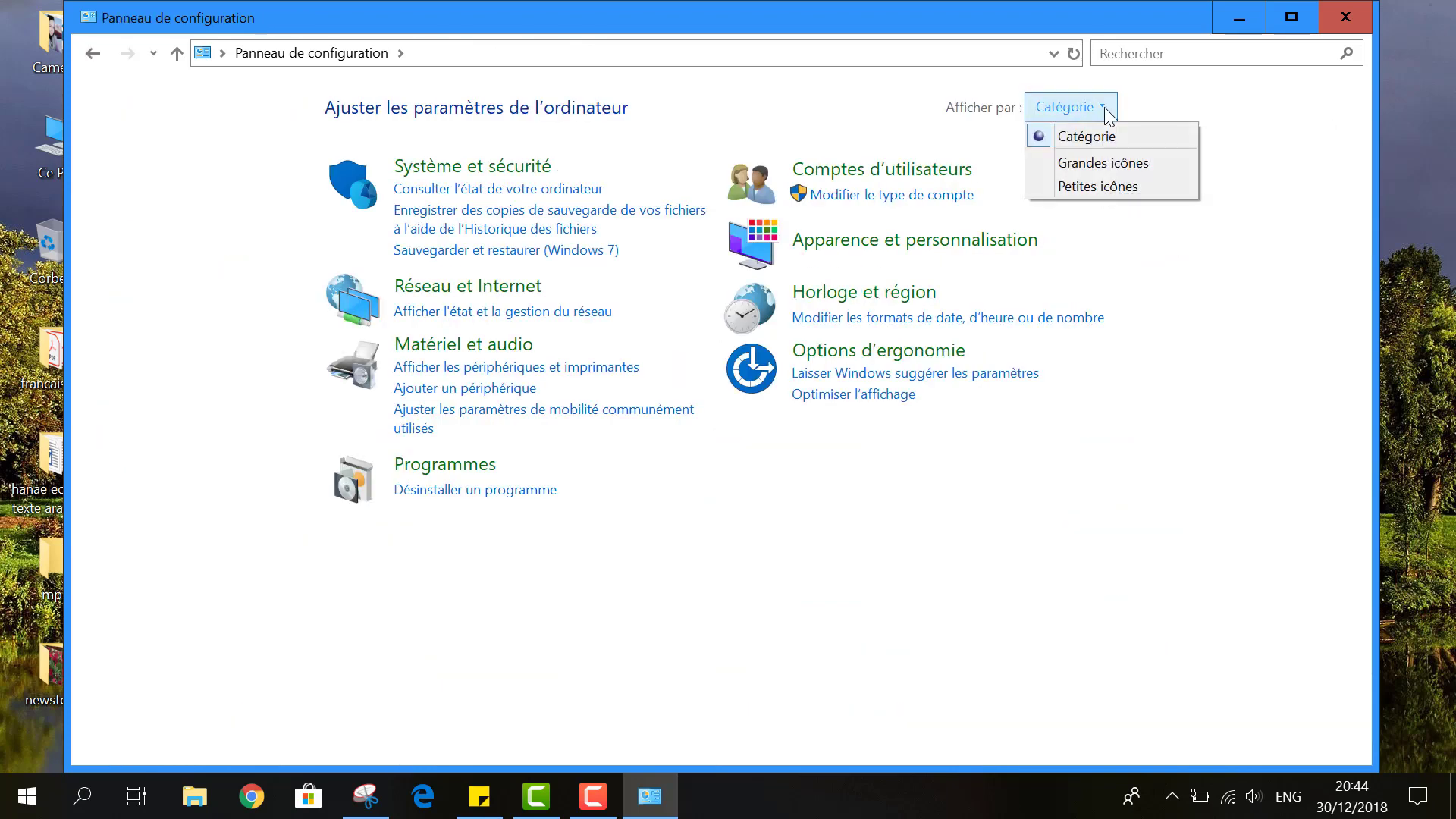
pyautogui.click(1127, 170)
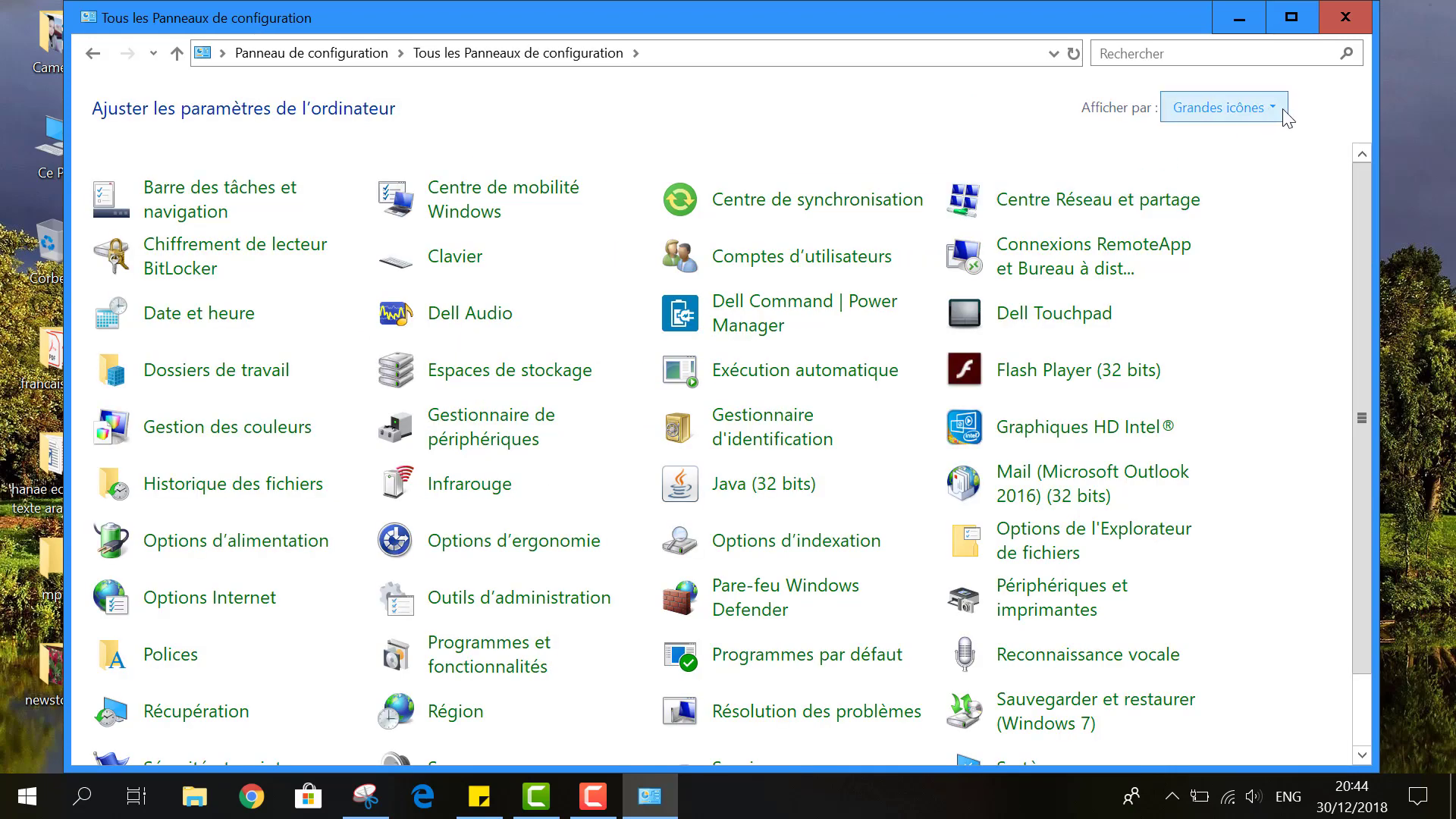
# Maximize the Control Panel, search it for "centre" and open Sécurité et maintenance from the results
pyautogui.click(1306, 26)
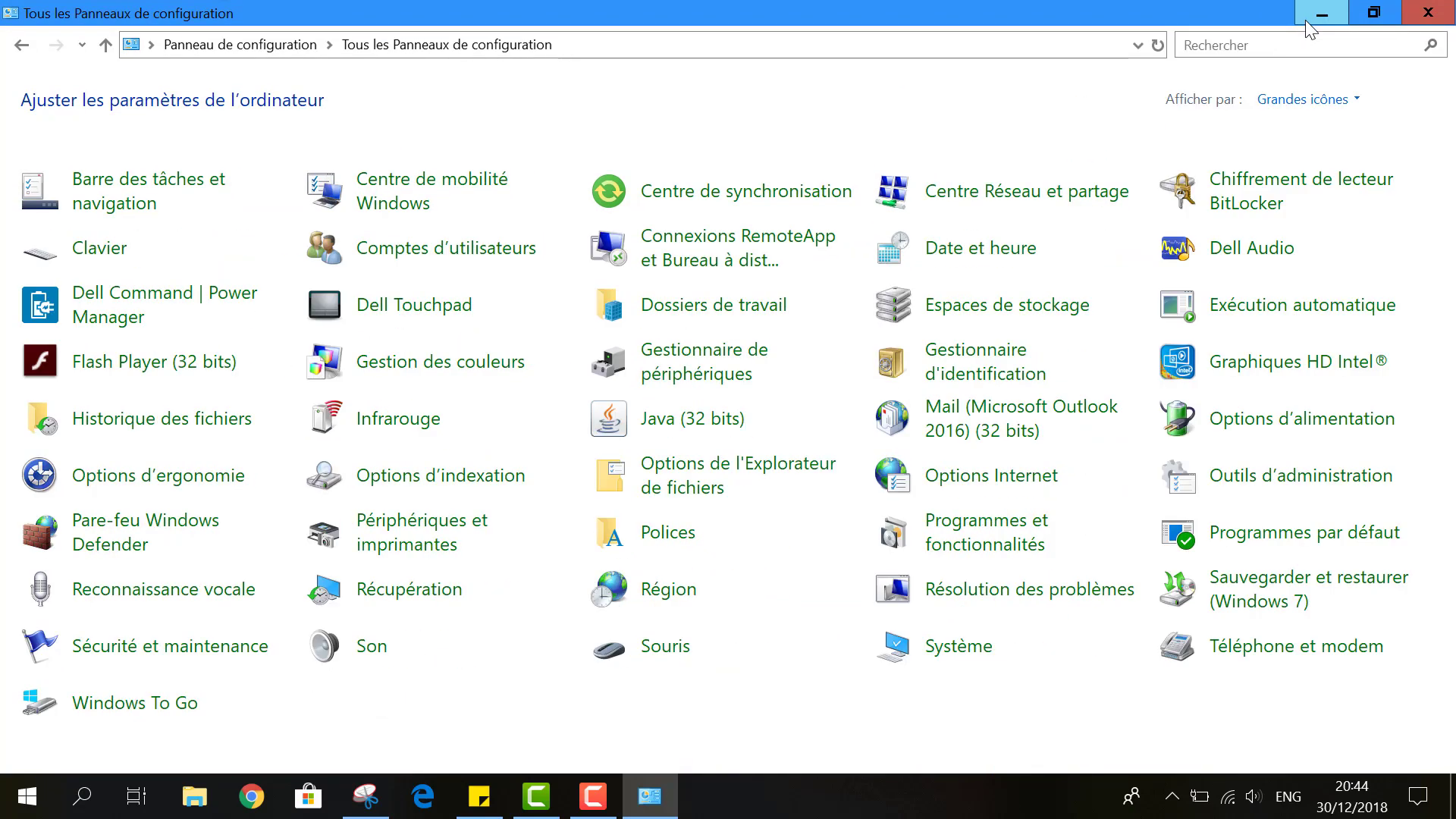
pyautogui.click(1286, 51)
pyautogui.write('centre')
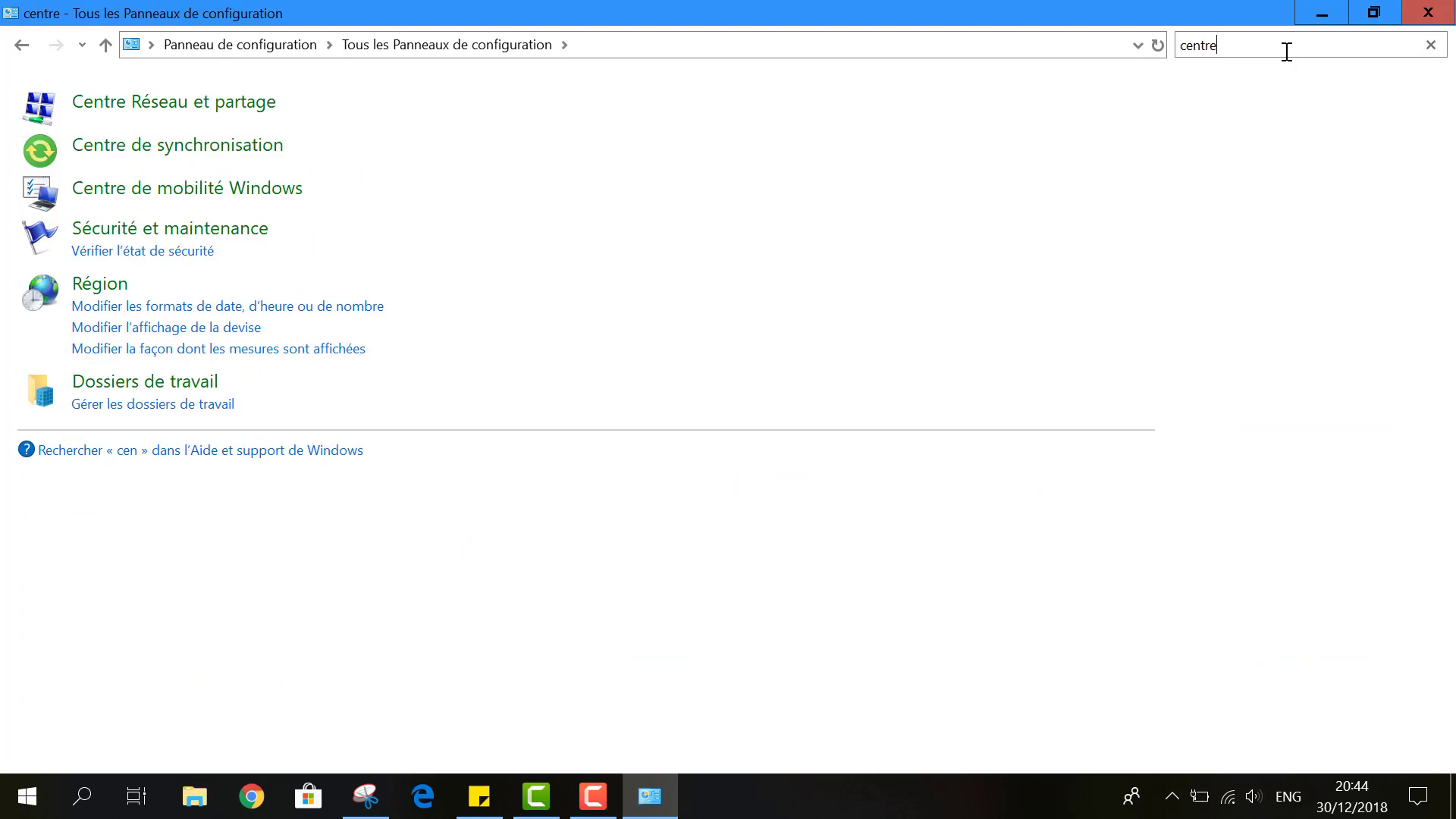
pyautogui.click(237, 231)
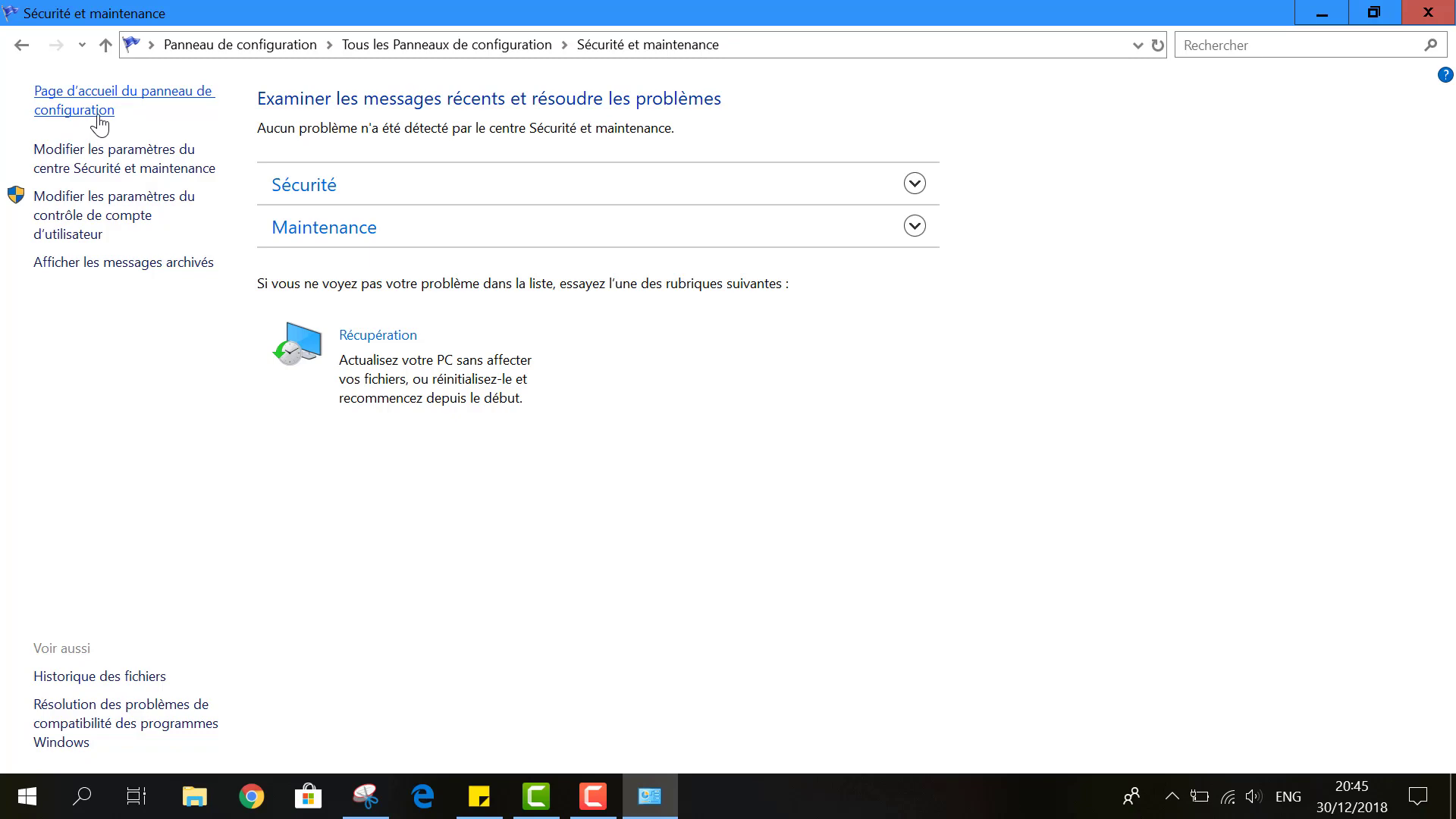
# Visit the Control Panel home page and return to Sécurité et maintenance, reviewing and accepting its security and maintenance message settings
pyautogui.click(99, 115)
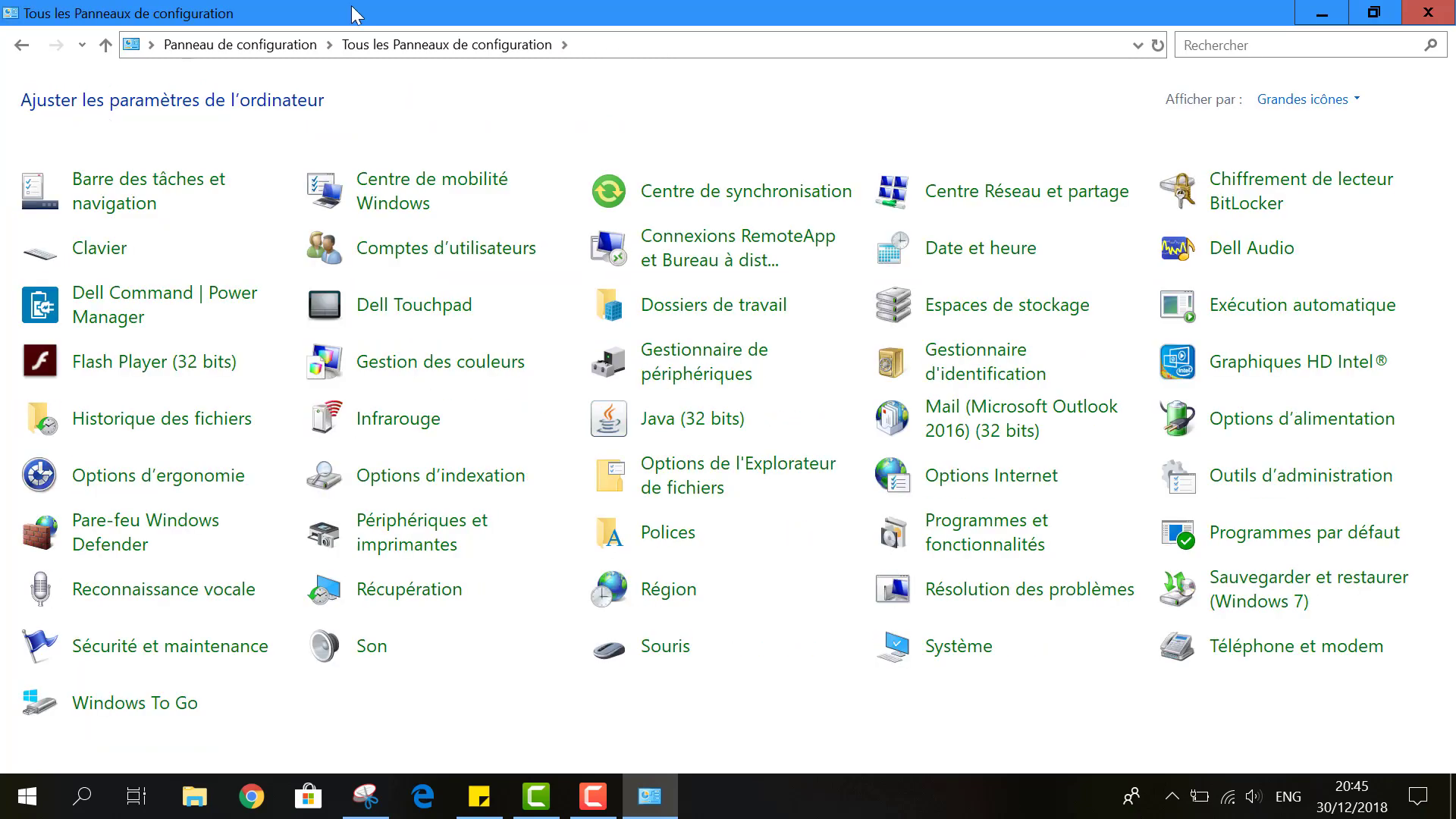
pyautogui.click(22, 45)
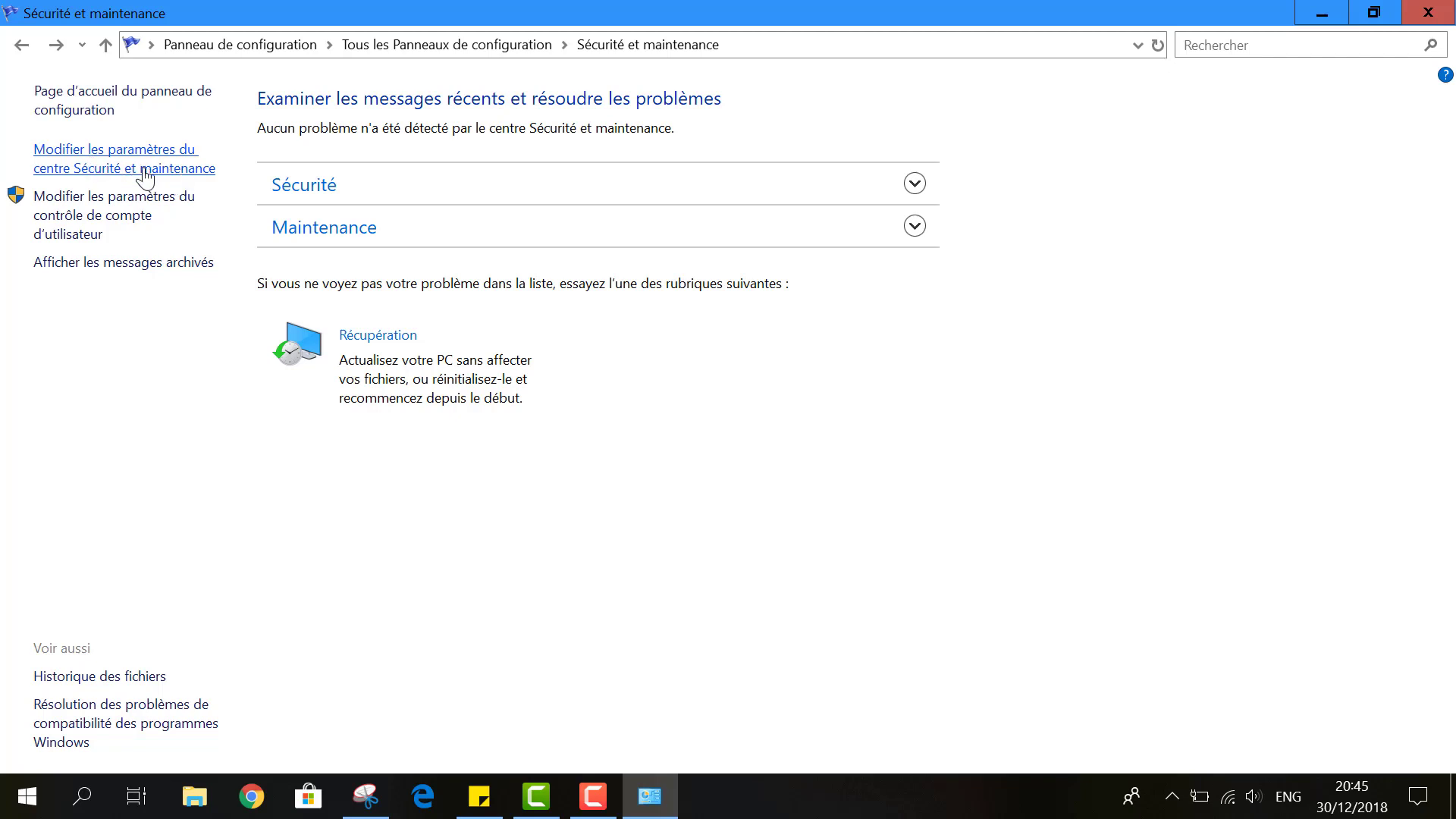
pyautogui.click(144, 171)
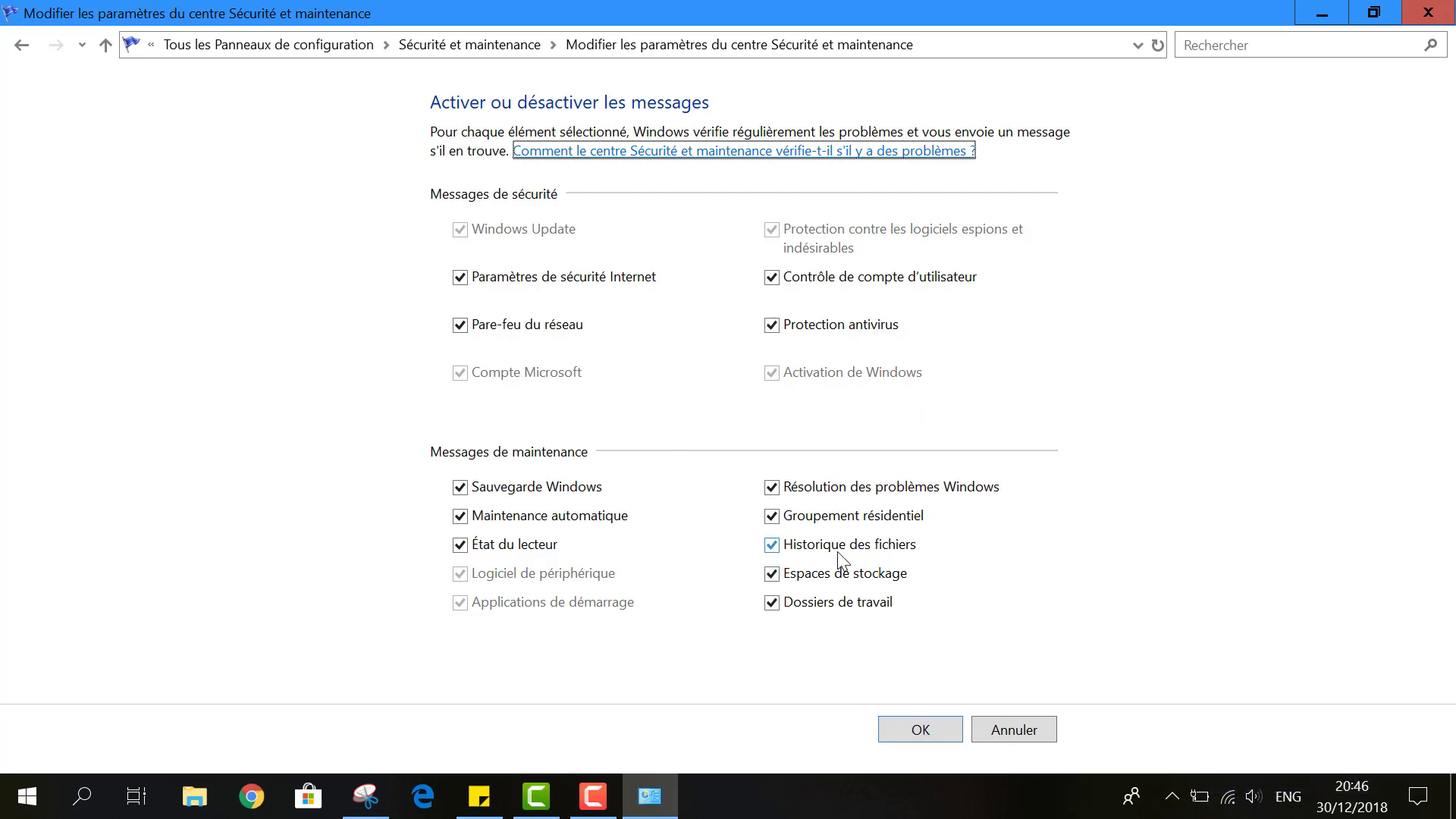
pyautogui.click(915, 737)
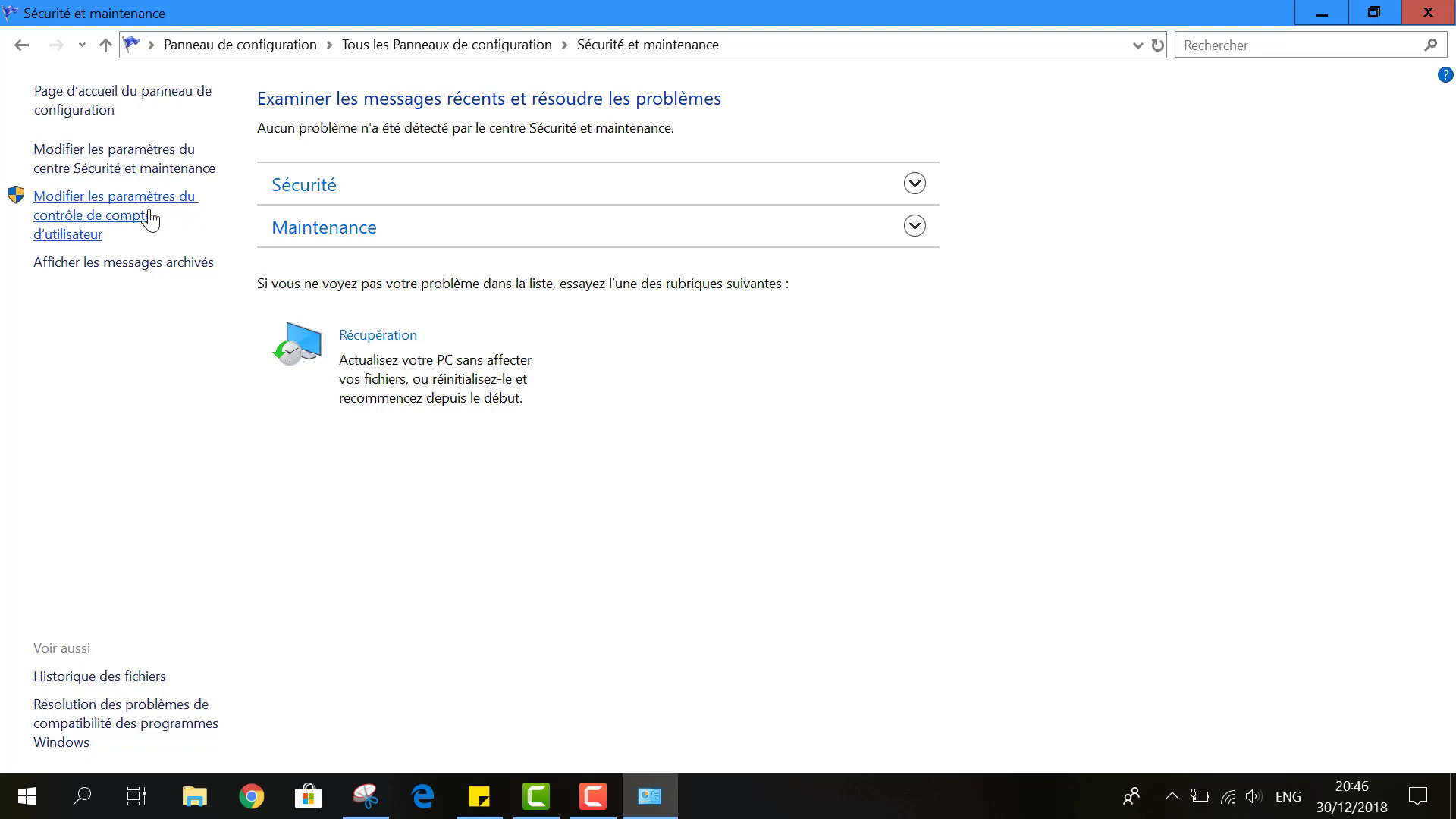
# Try the different User Account Control notification levels and apply Toujours m'avertir
pyautogui.click(120, 221)
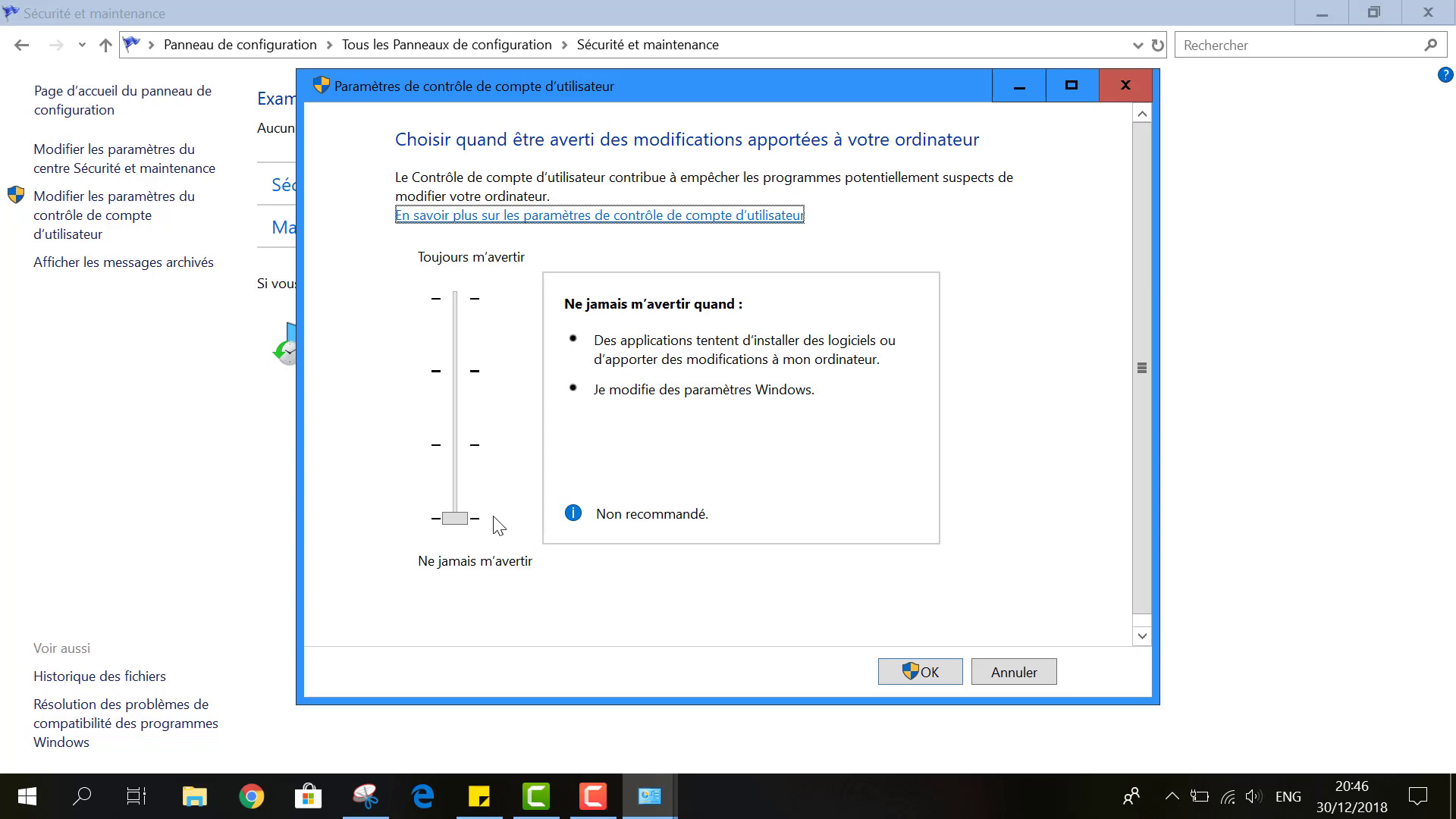
pyautogui.moveTo(458, 519); pyautogui.dragTo(501, 291)
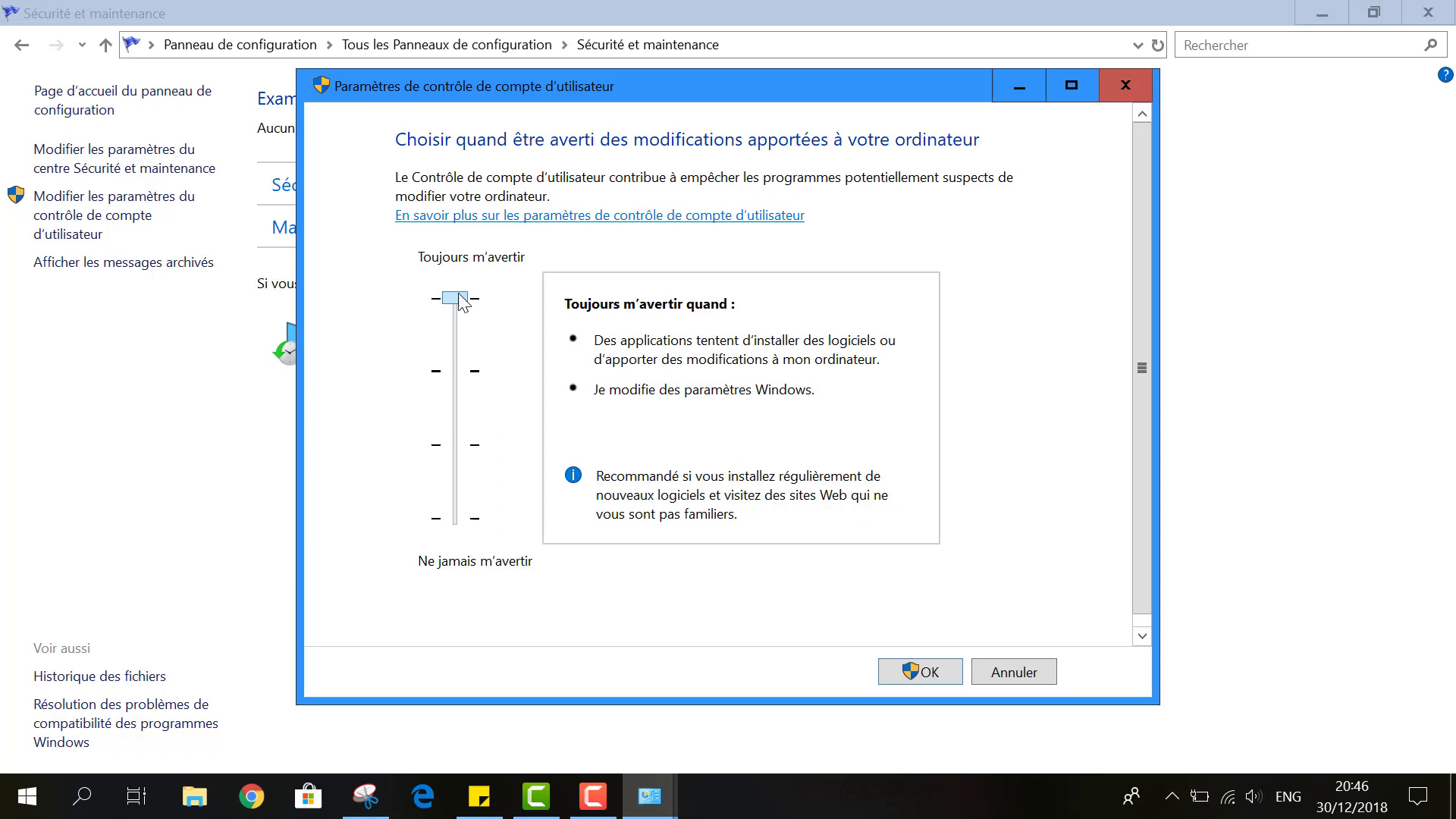
pyautogui.moveTo(459, 300); pyautogui.dragTo(459, 527)
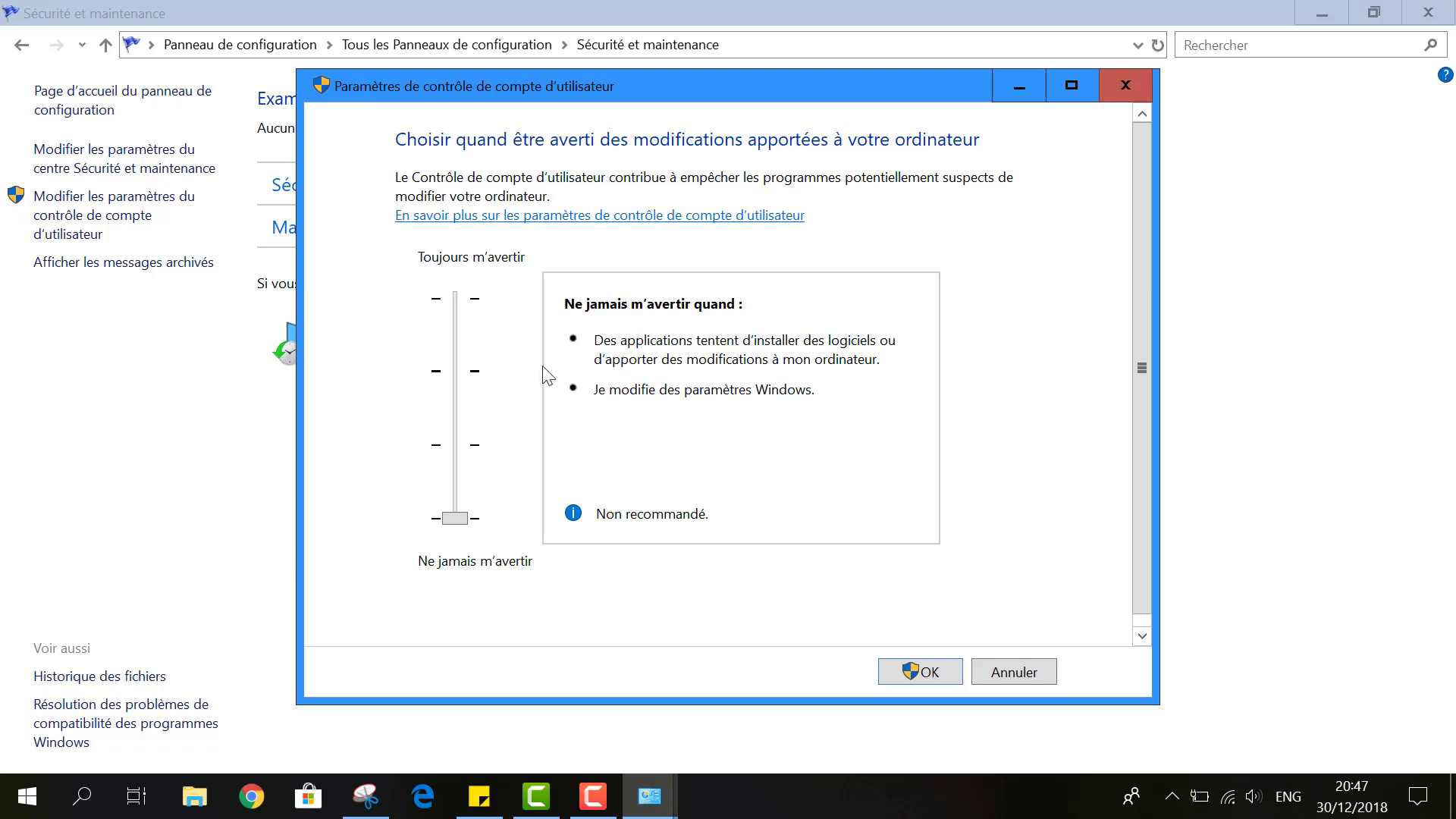
pyautogui.click(465, 361)
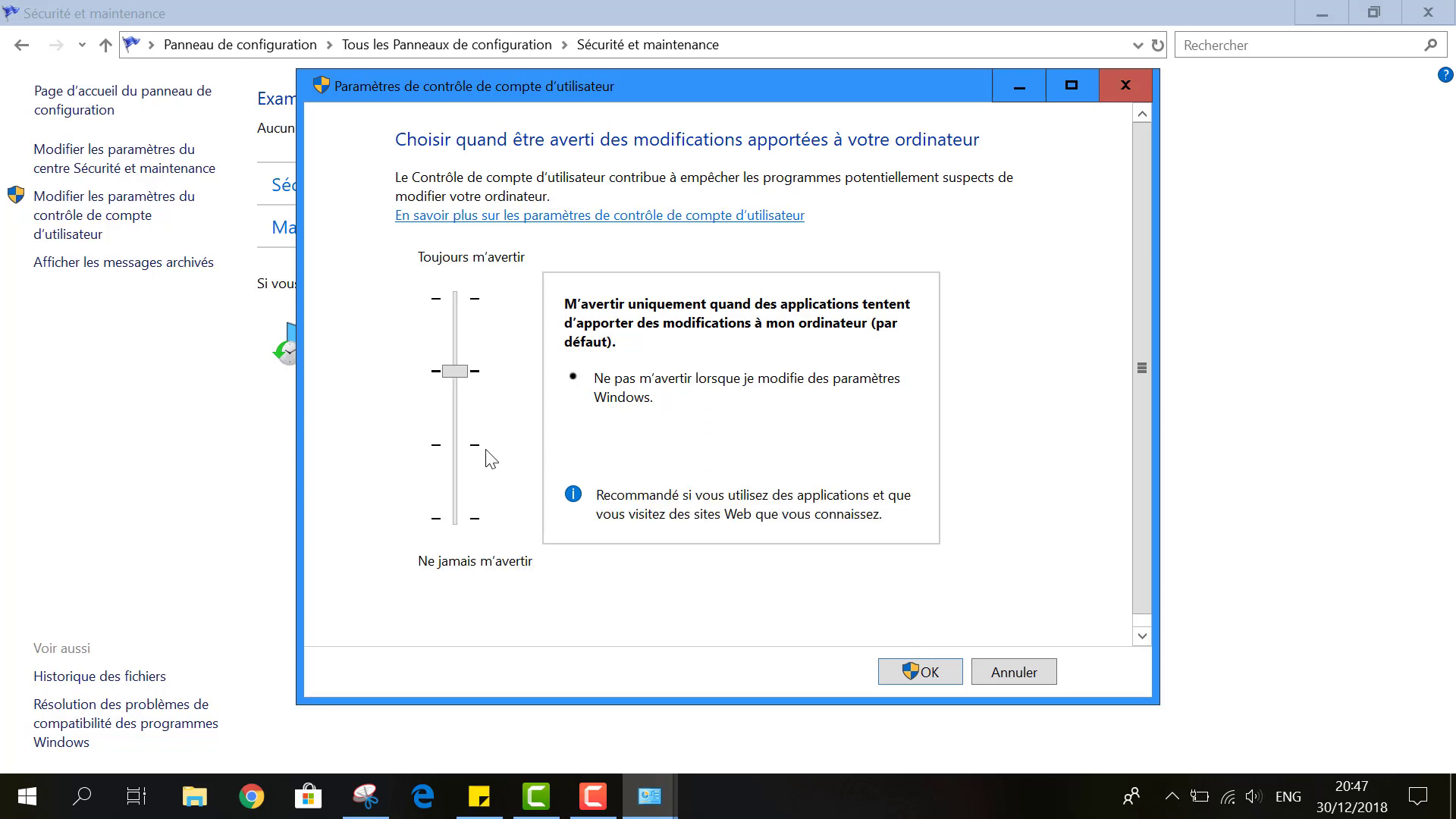
pyautogui.click(469, 301)
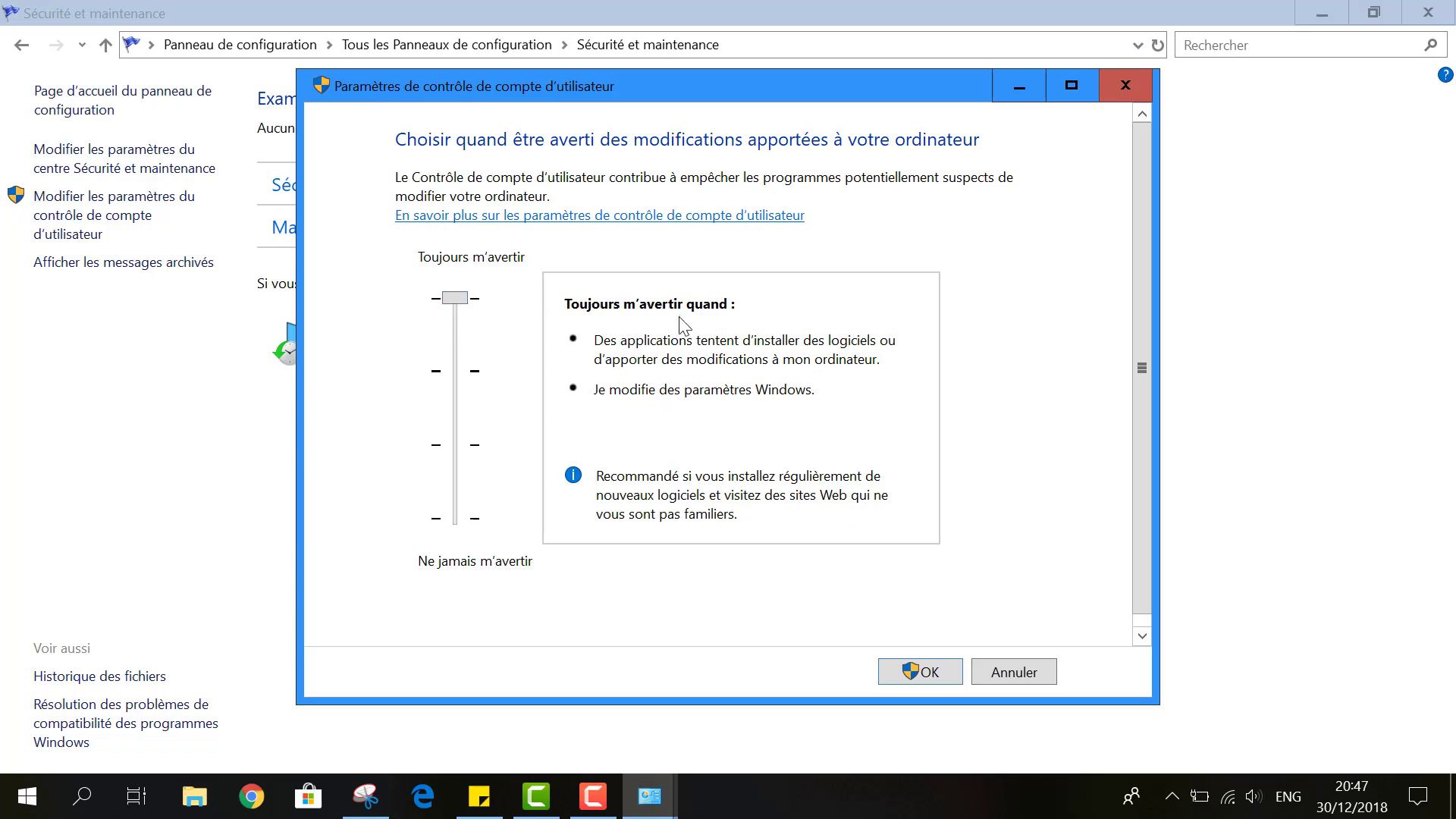
pyautogui.click(902, 681)
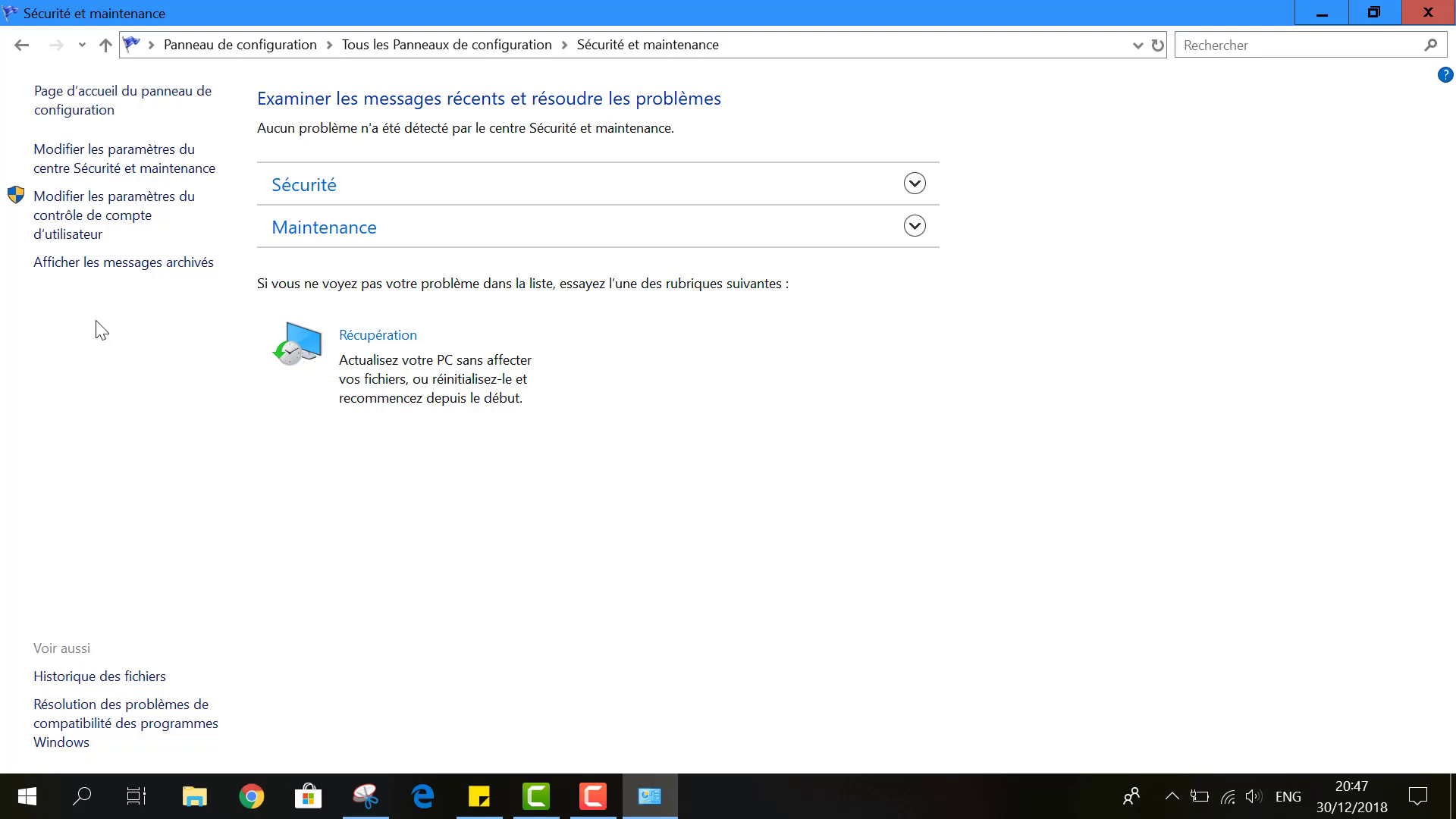
# View the archived messages about computer problems and return to the Sécurité et maintenance page
pyautogui.click(133, 279)
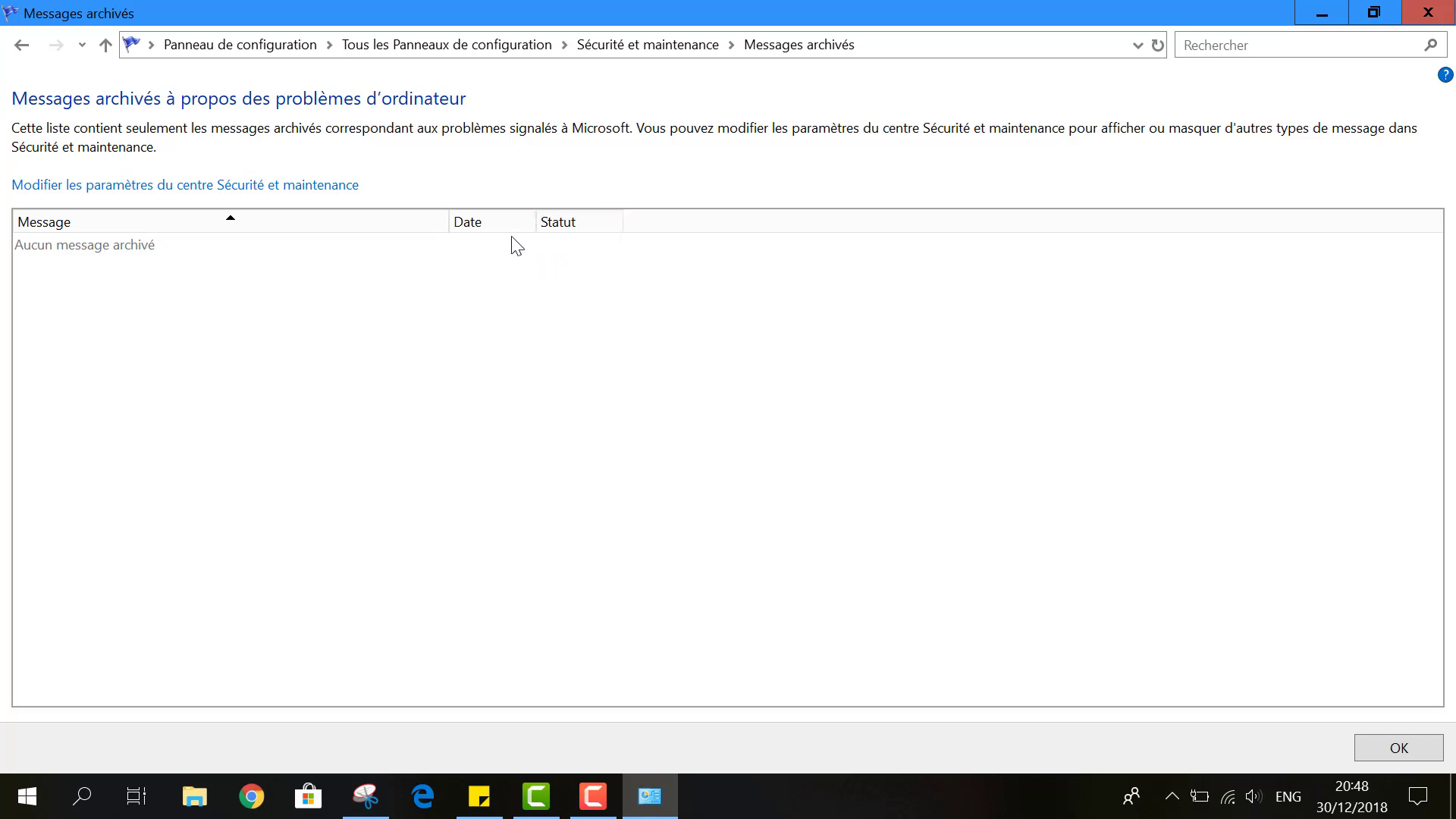
pyautogui.click(22, 45)
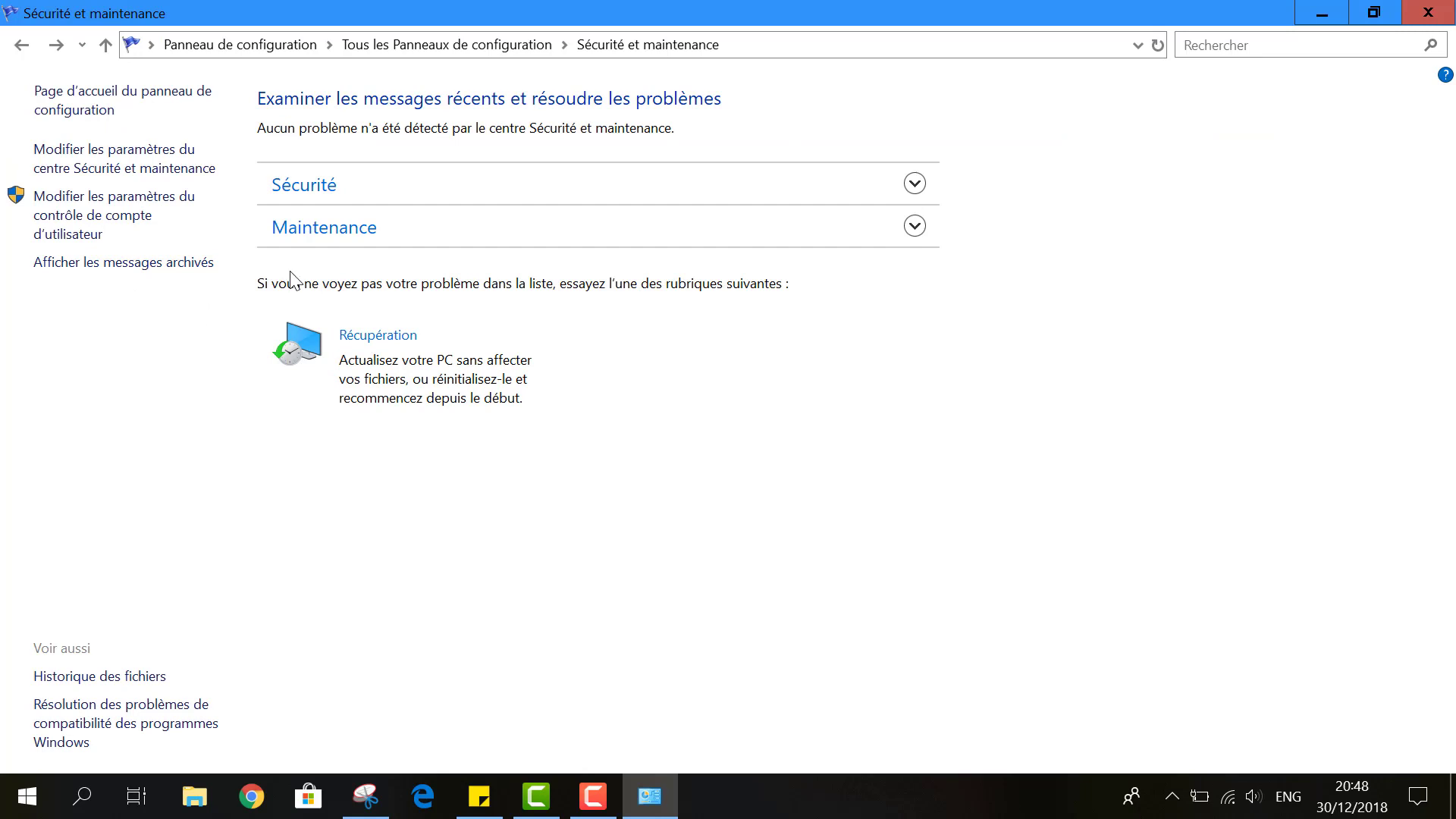
# Review the Sécurité section's protection statuses and its User Account Control settings, and collapse the section
pyautogui.click(914, 186)
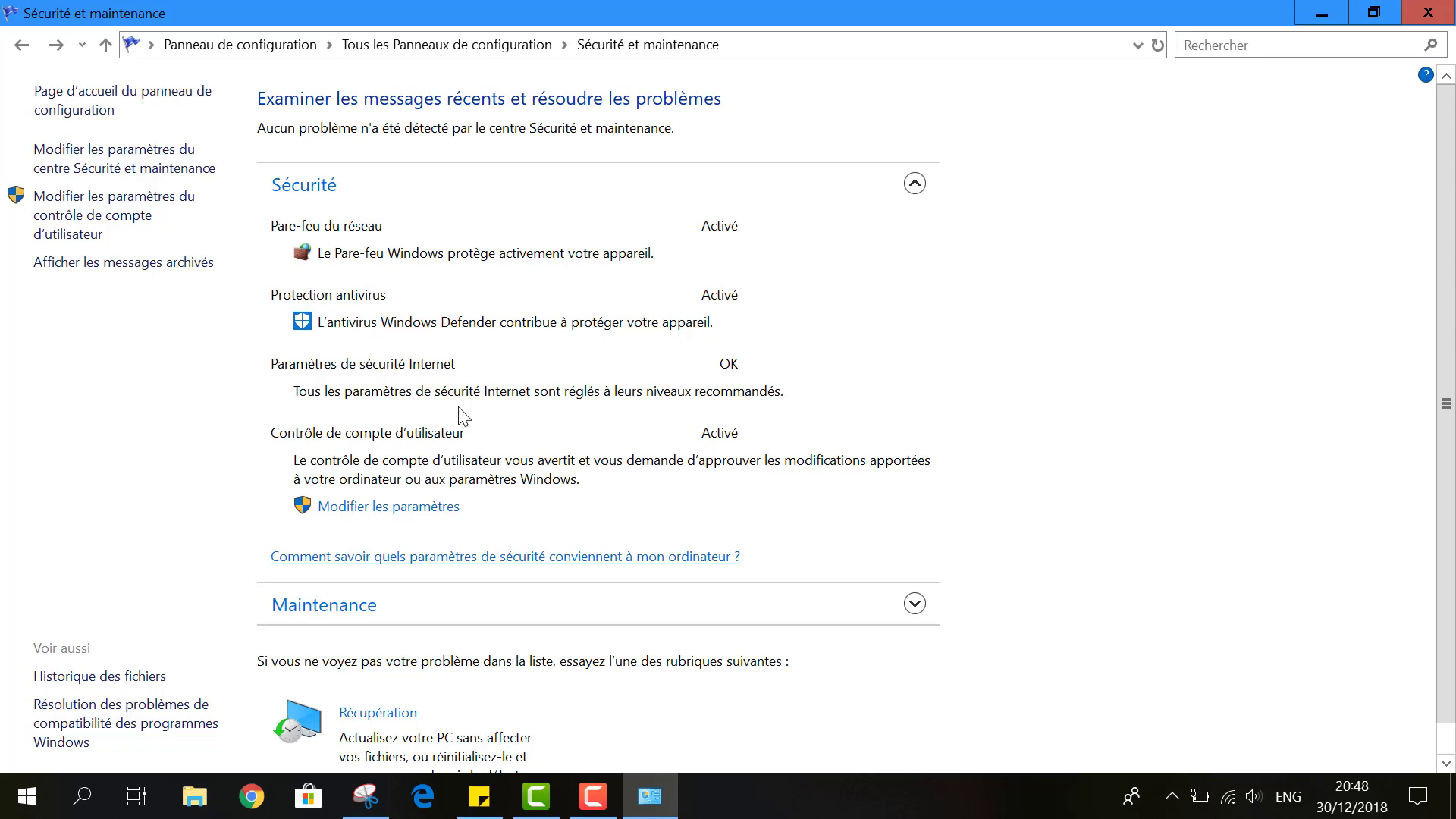
pyautogui.click(434, 505)
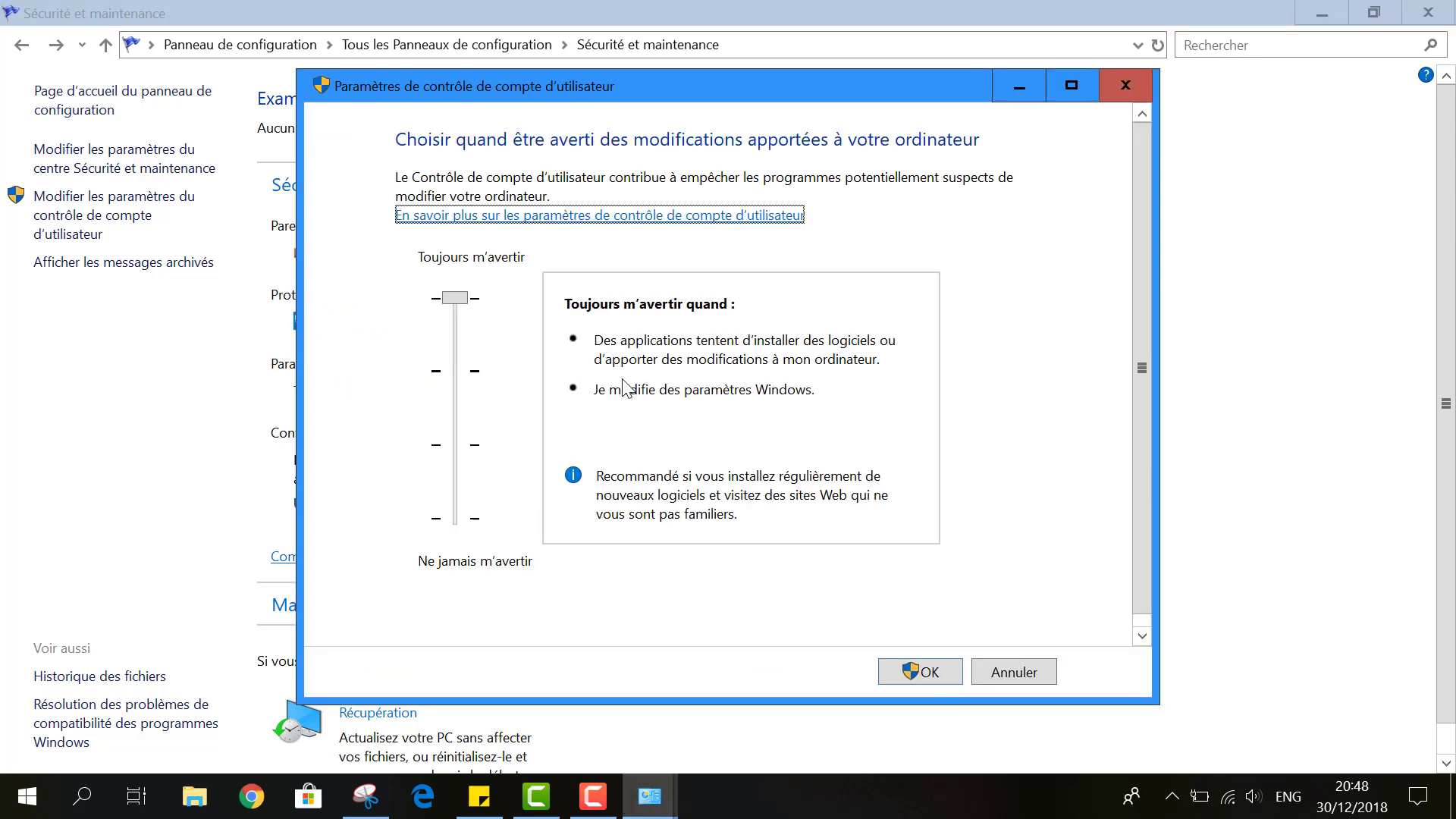
pyautogui.click(1125, 86)
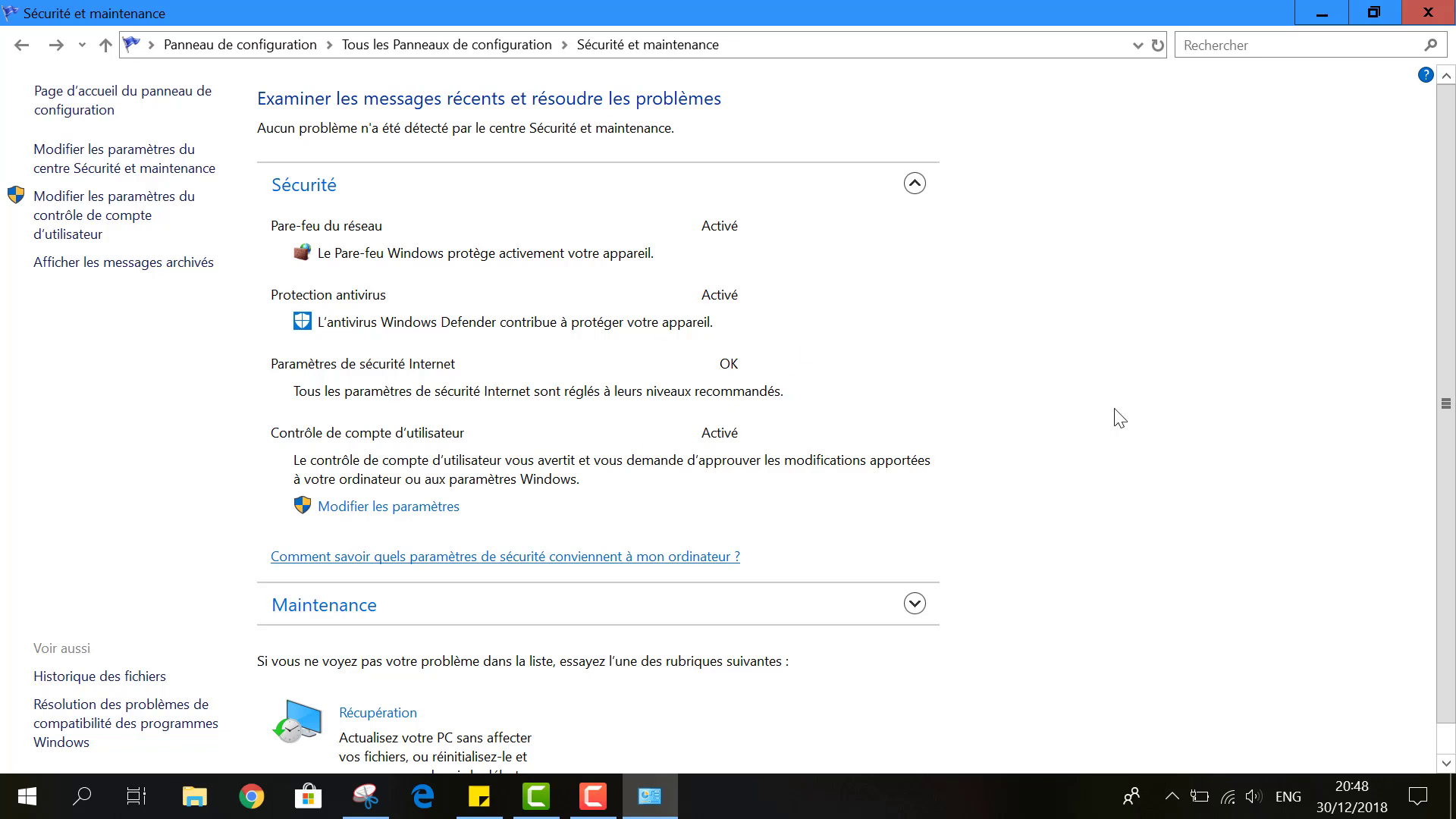
pyautogui.click(915, 186)
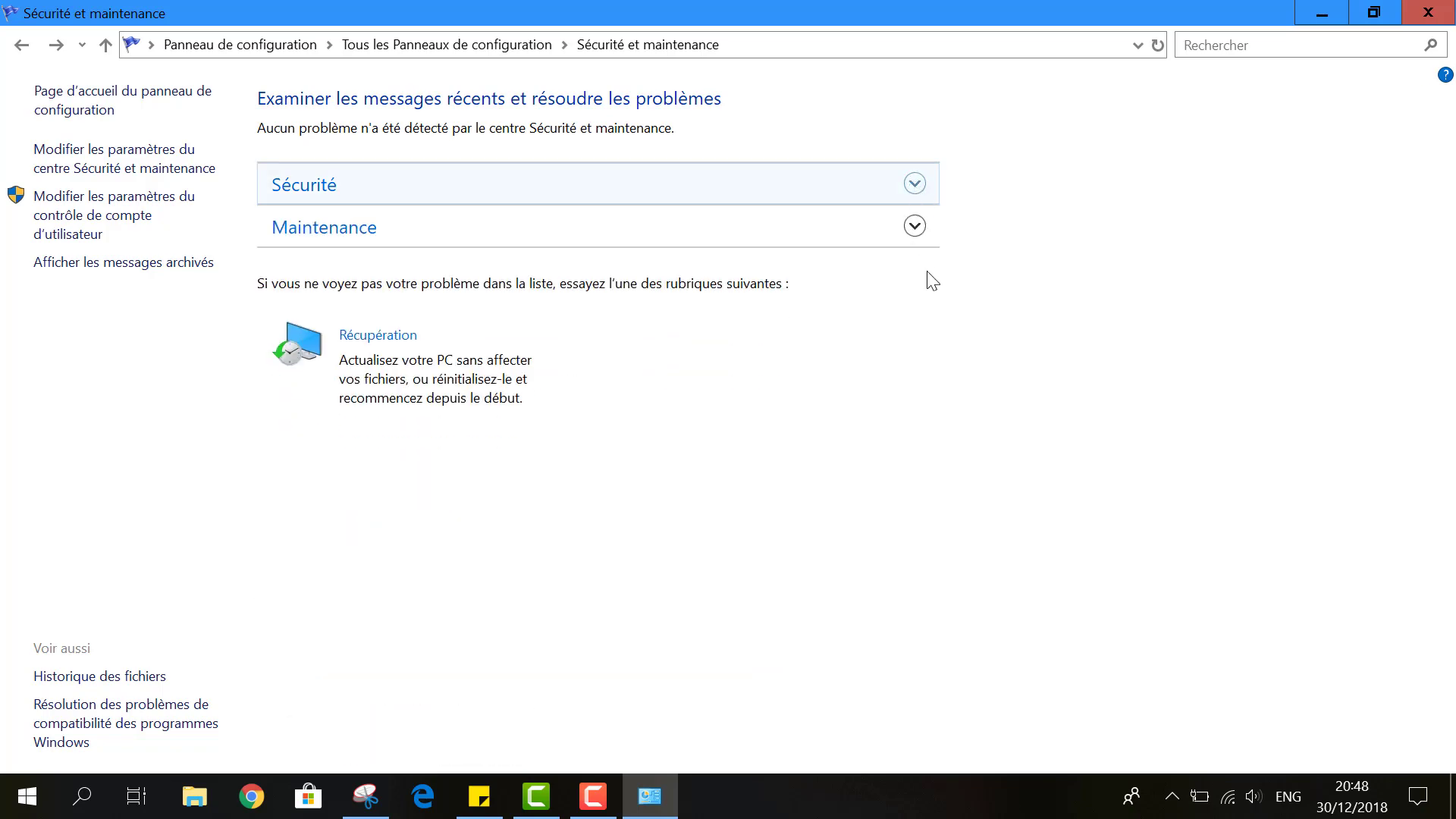
# Expand the Maintenance section and open the computer's reliability history
pyautogui.click(915, 229)
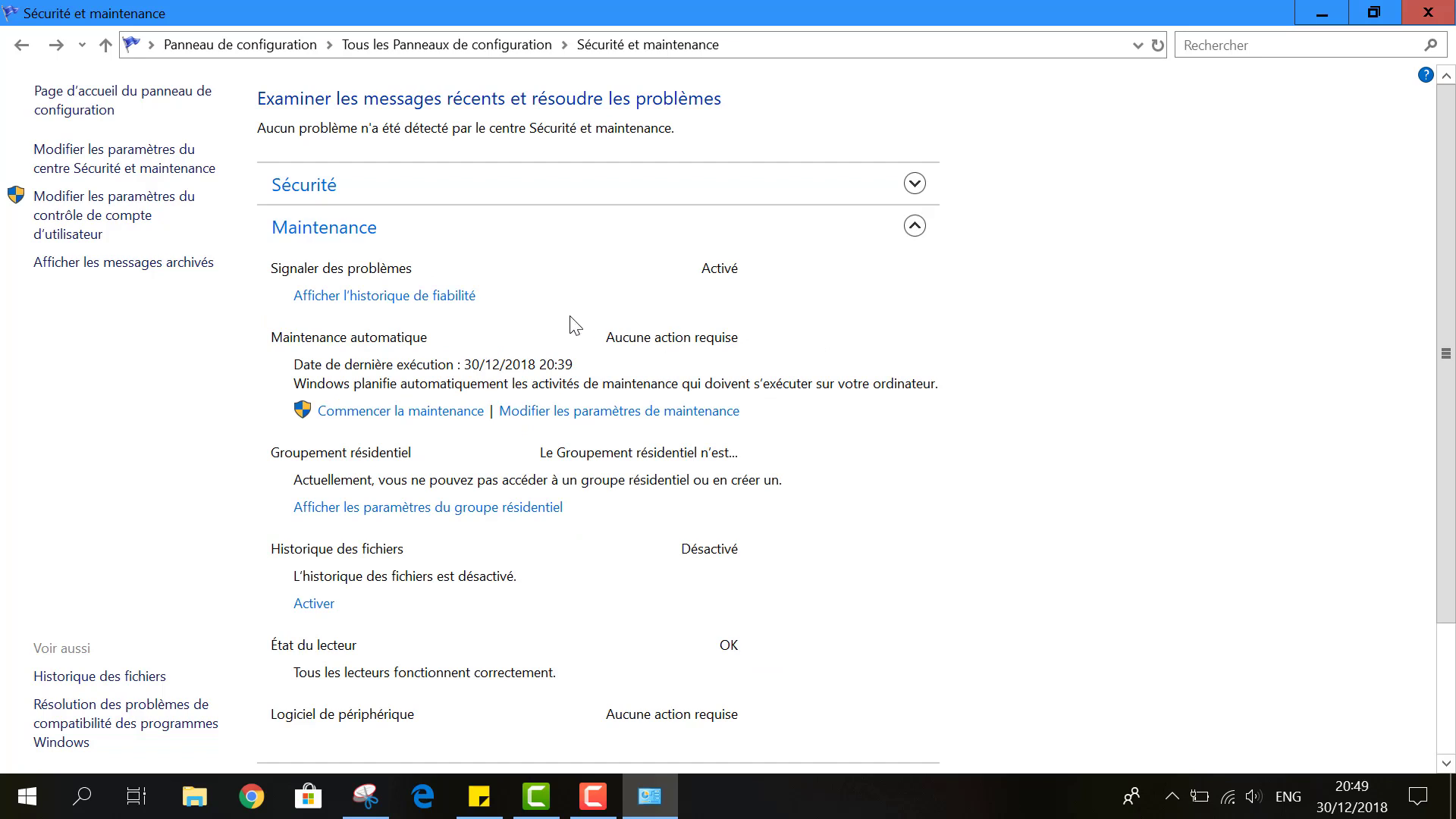
pyautogui.click(425, 303)
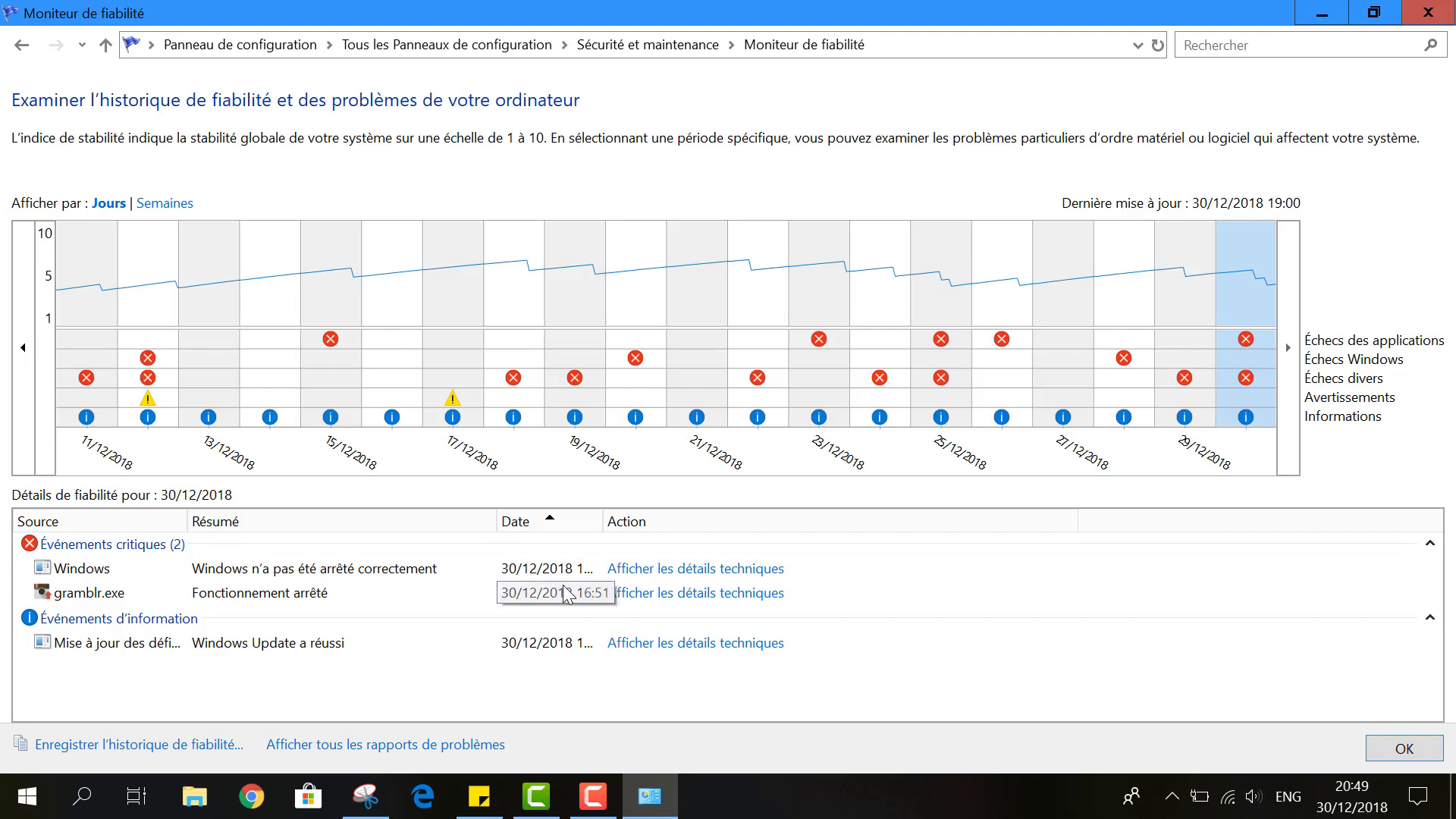
# View the technical details of the critical Windows shutdown event and return to the Sécurité et maintenance page
pyautogui.click(709, 576)
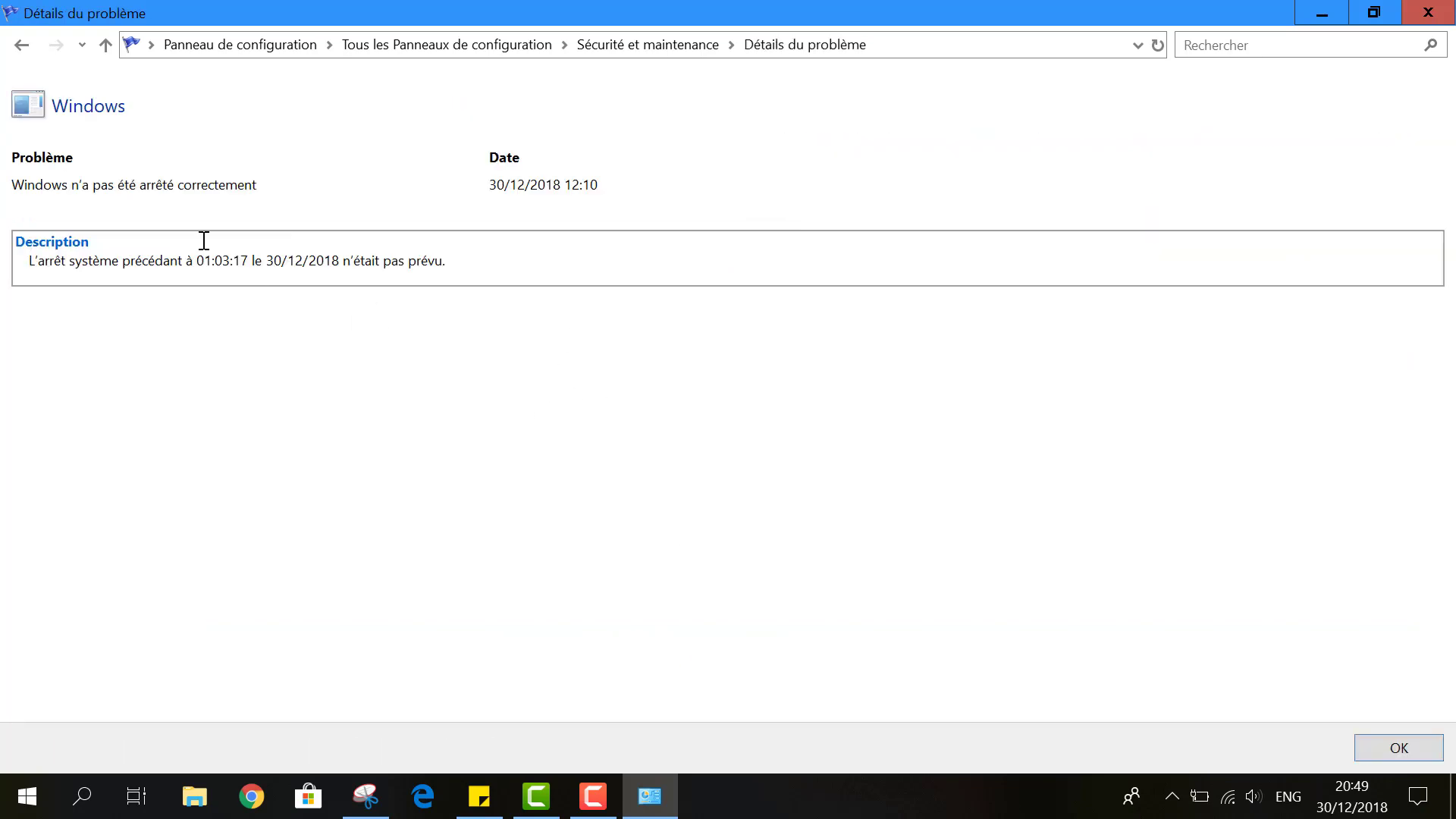
pyautogui.click(20, 46)
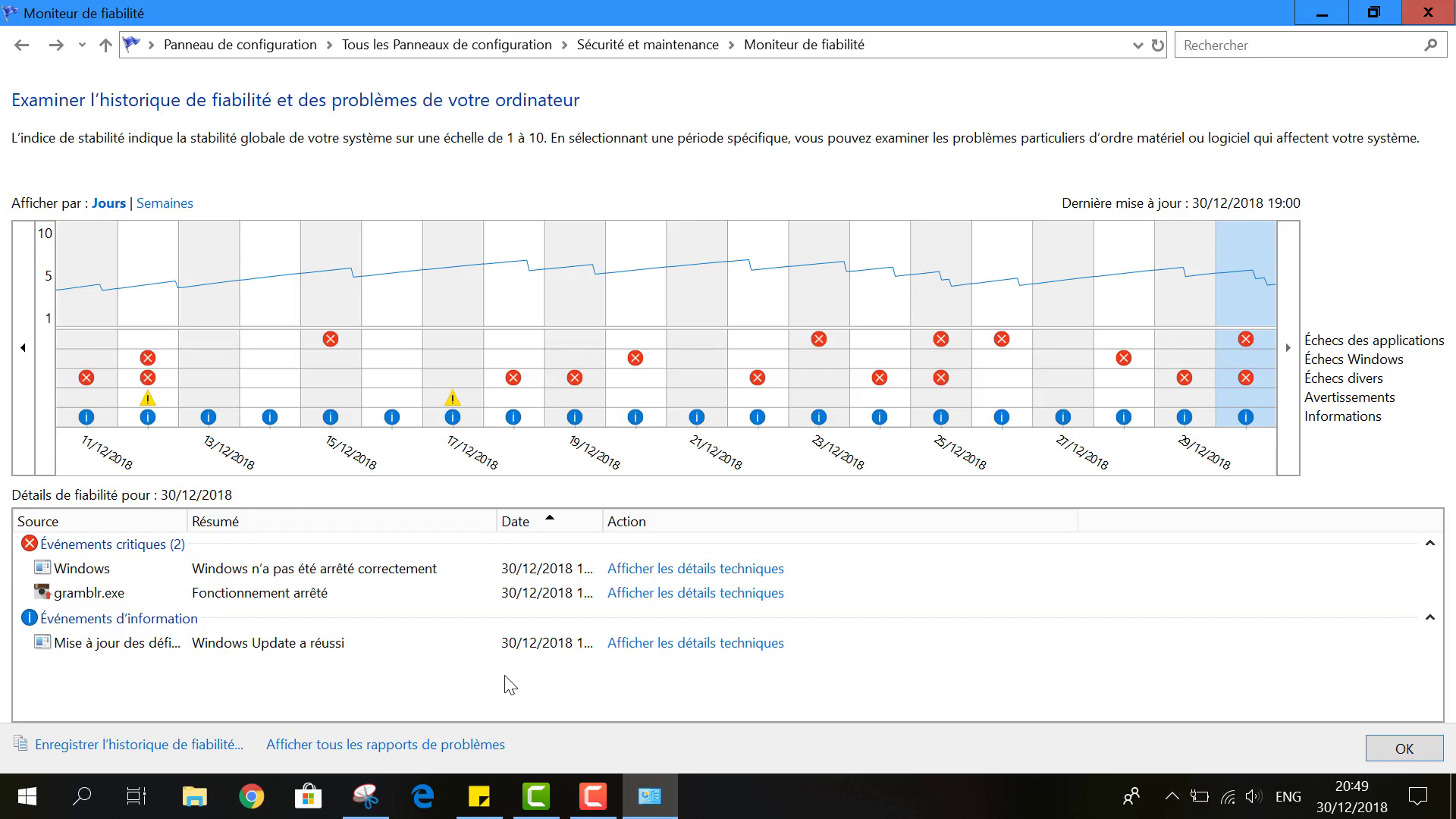
pyautogui.click(21, 48)
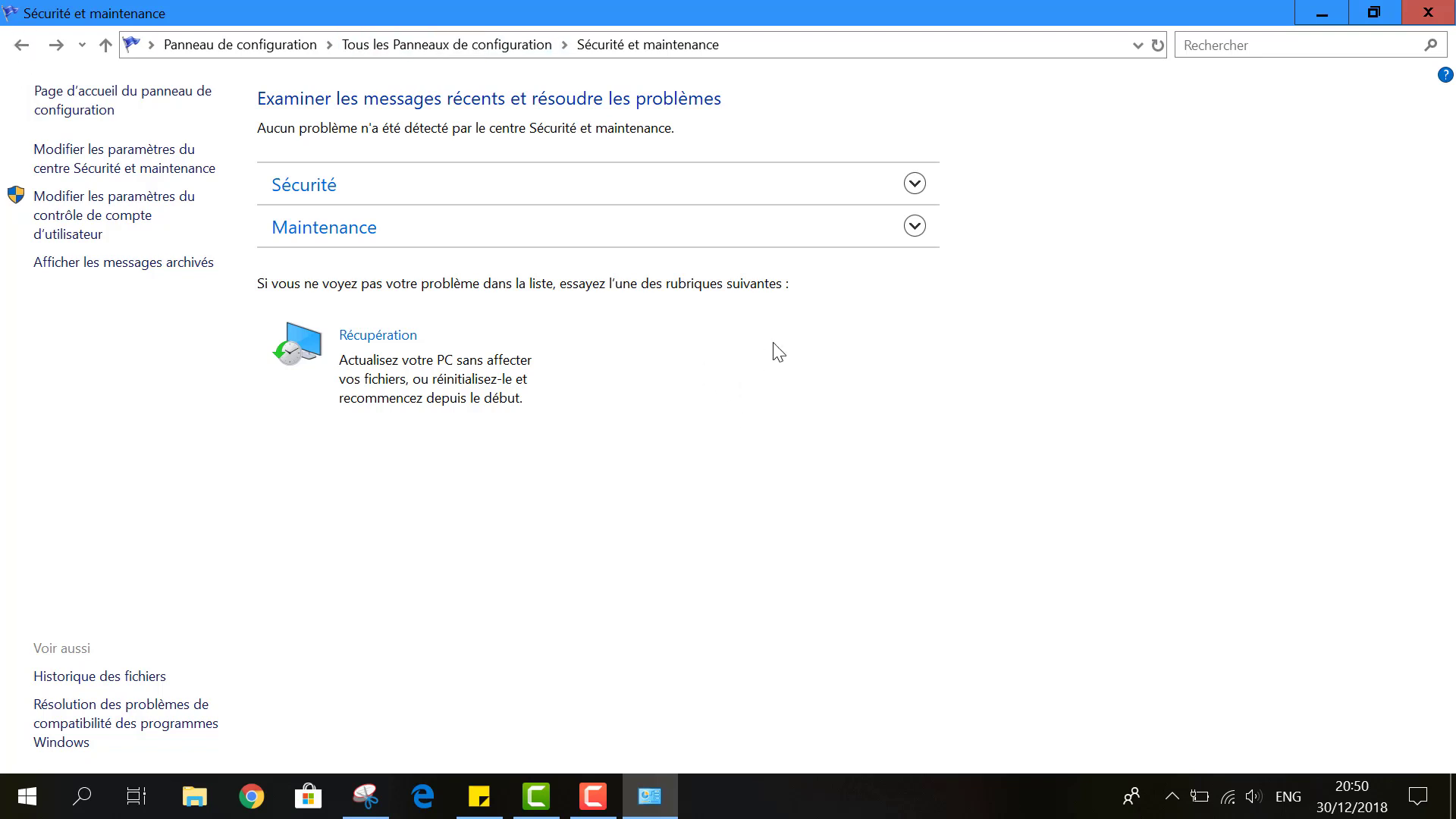
# Expand the Maintenance section, view the Maintenance automatique settings, and return to the Sécurité et maintenance page
pyautogui.click(915, 226)
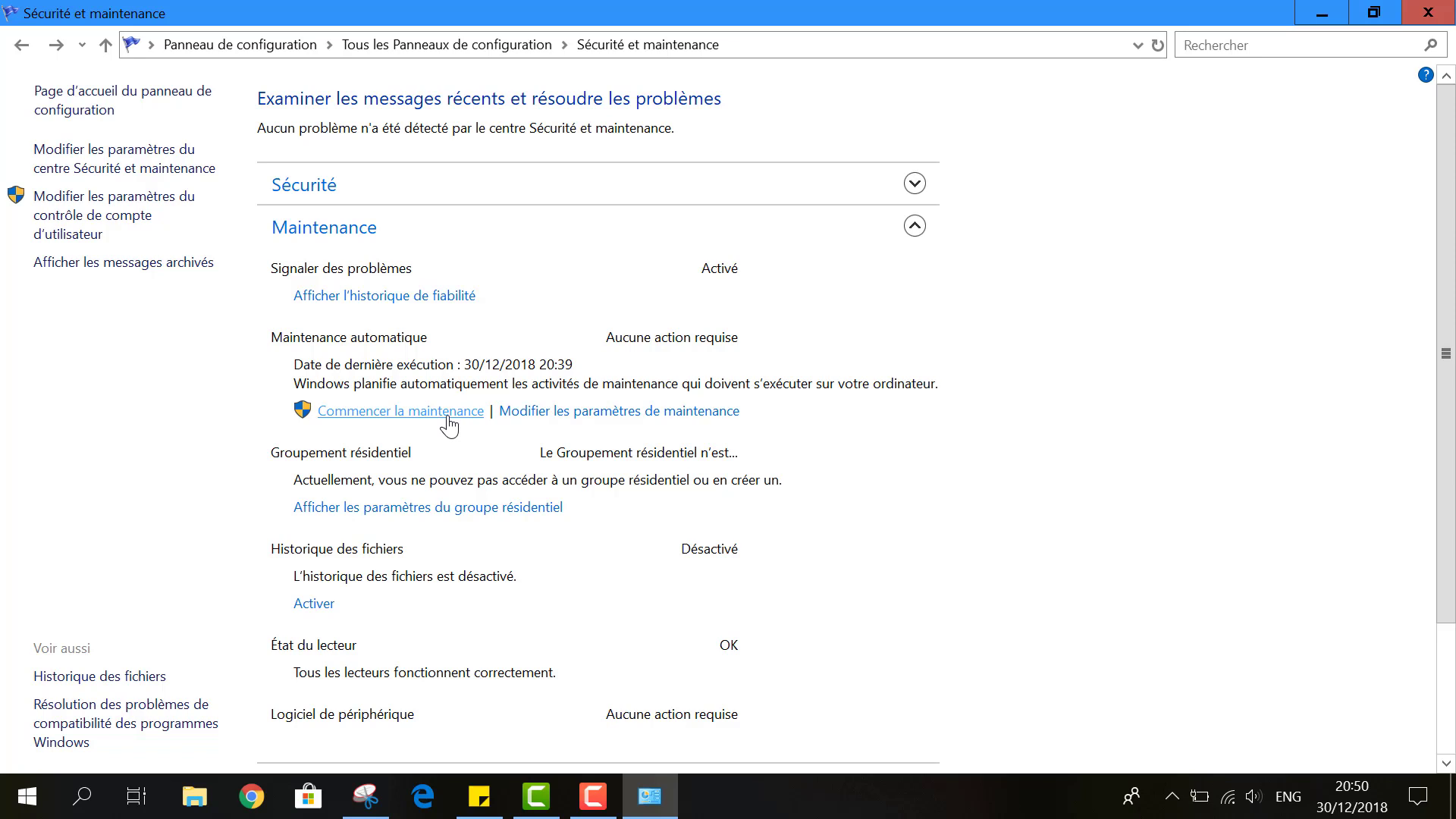
pyautogui.click(626, 413)
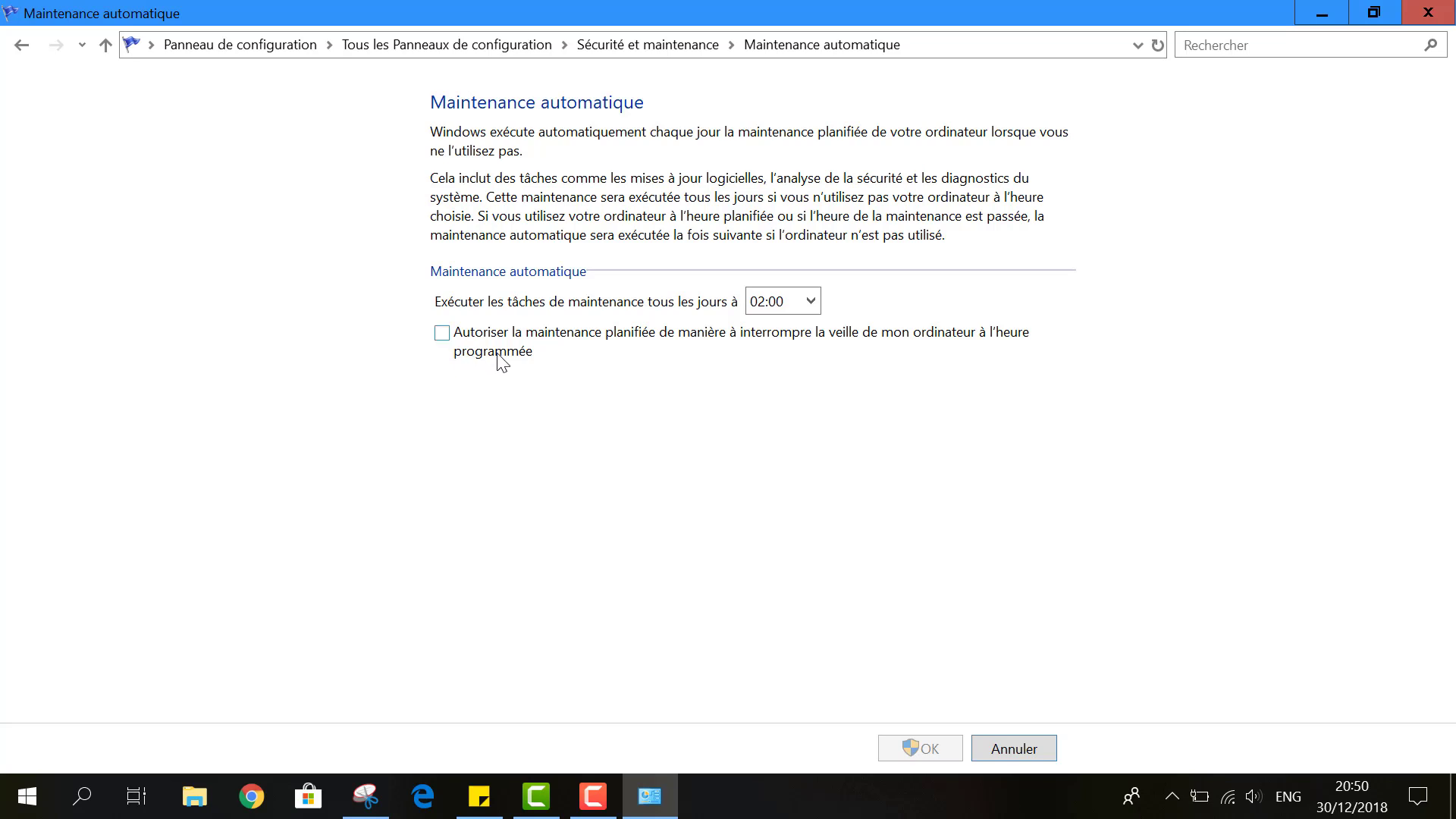
pyautogui.click(31, 44)
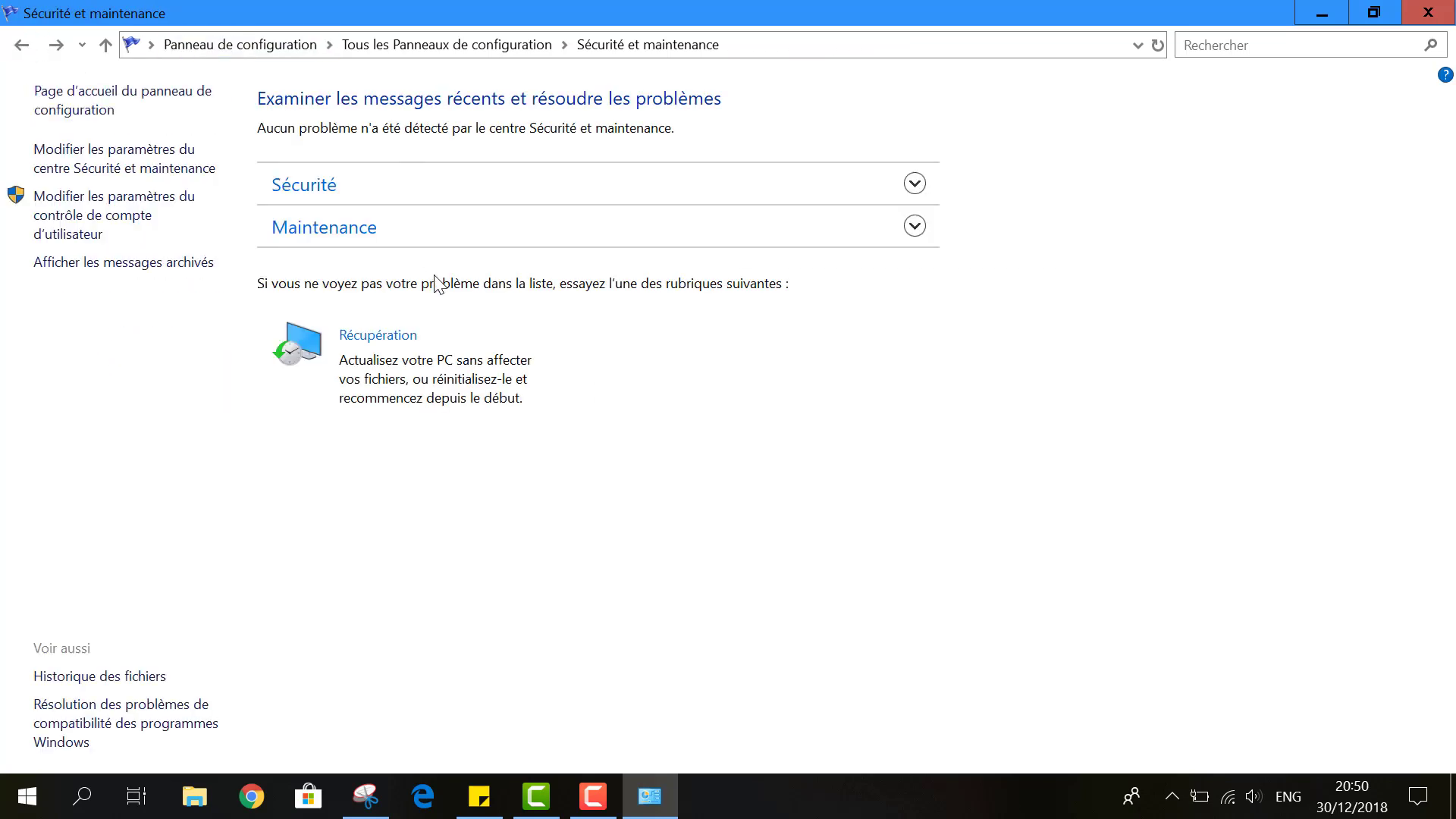
# Open the file history activation page from the Maintenance section and return to the Sécurité et maintenance page
pyautogui.click(914, 227)
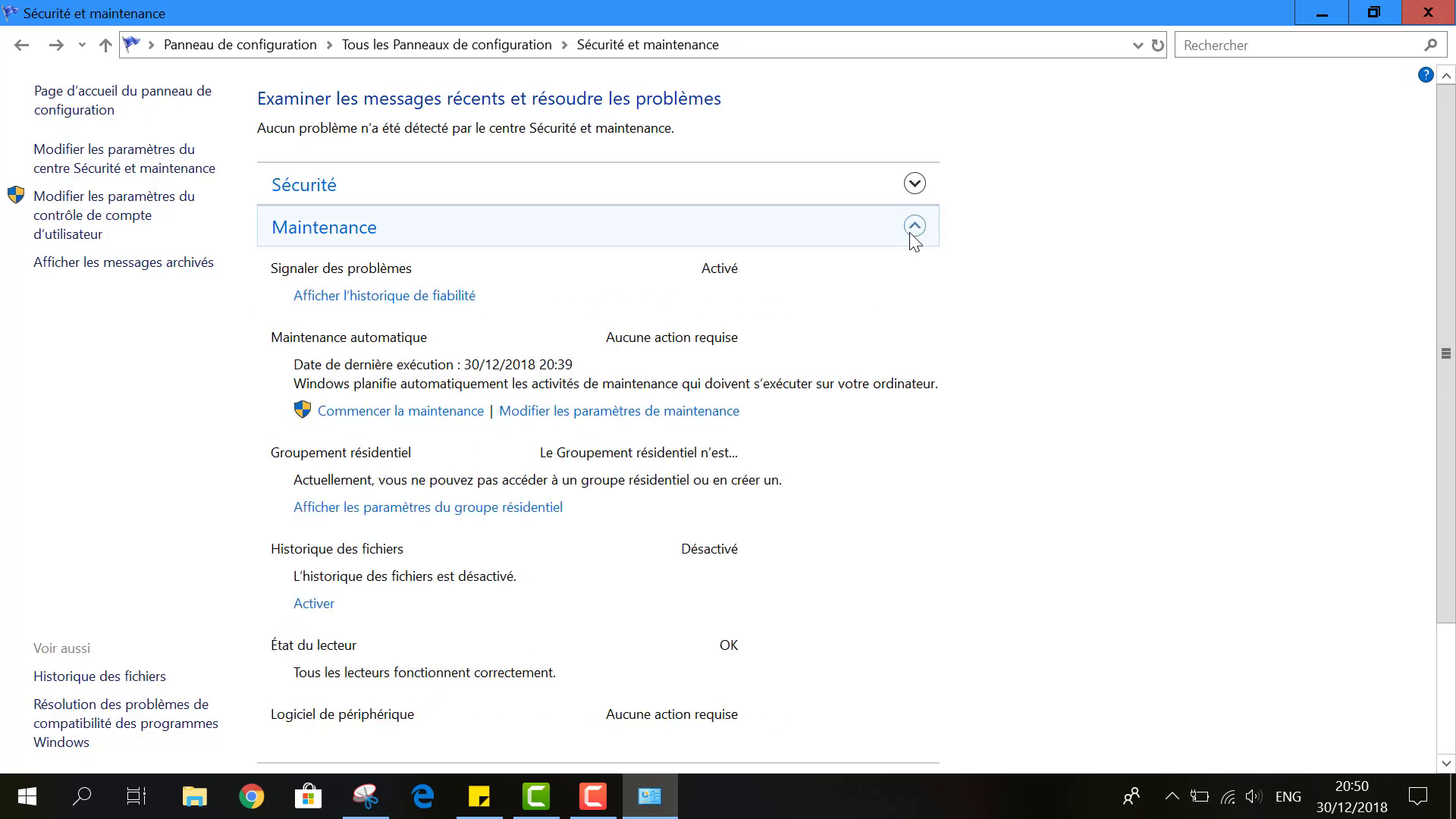
pyautogui.scroll(-3, 338, 459)
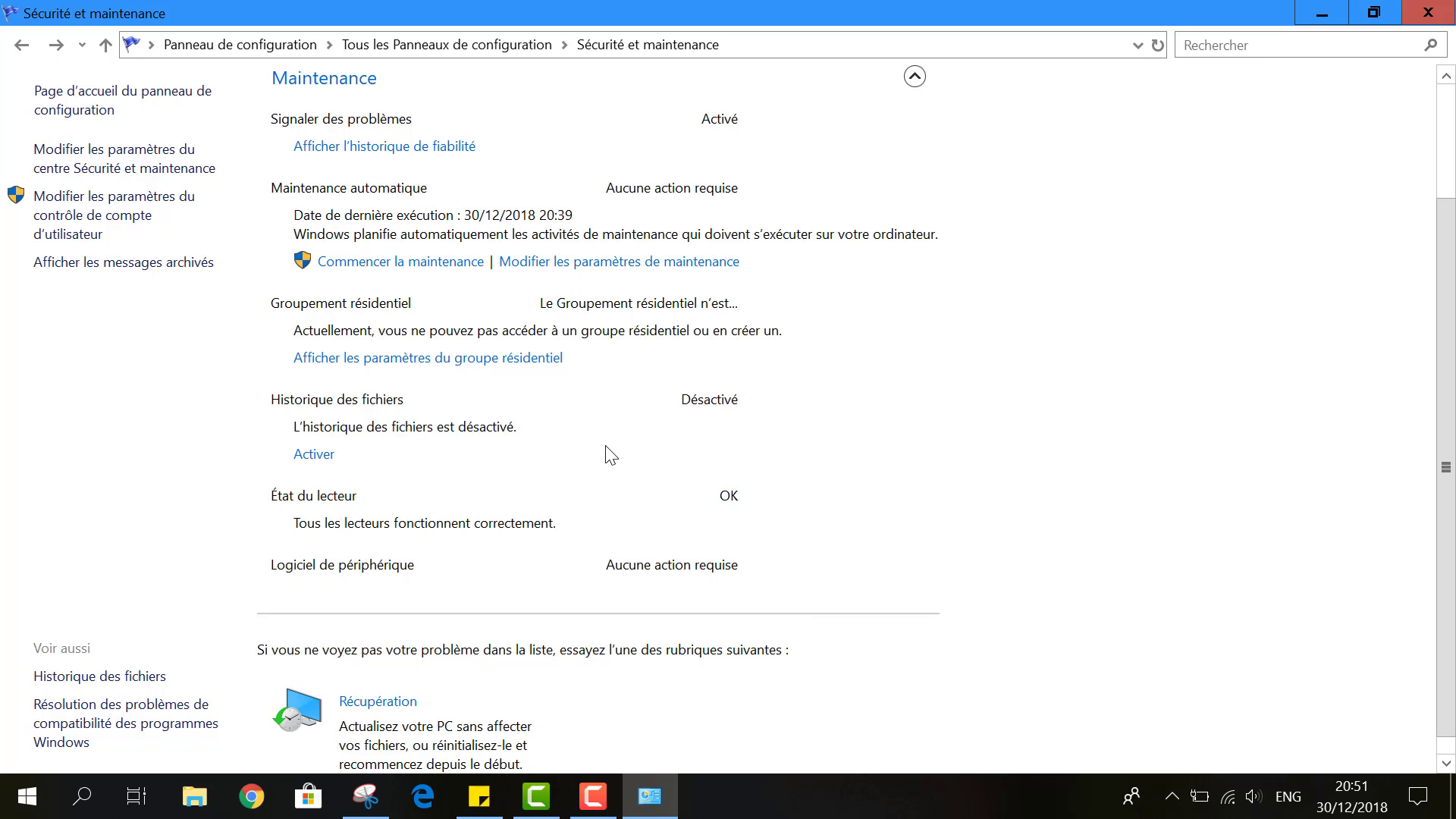
pyautogui.click(314, 455)
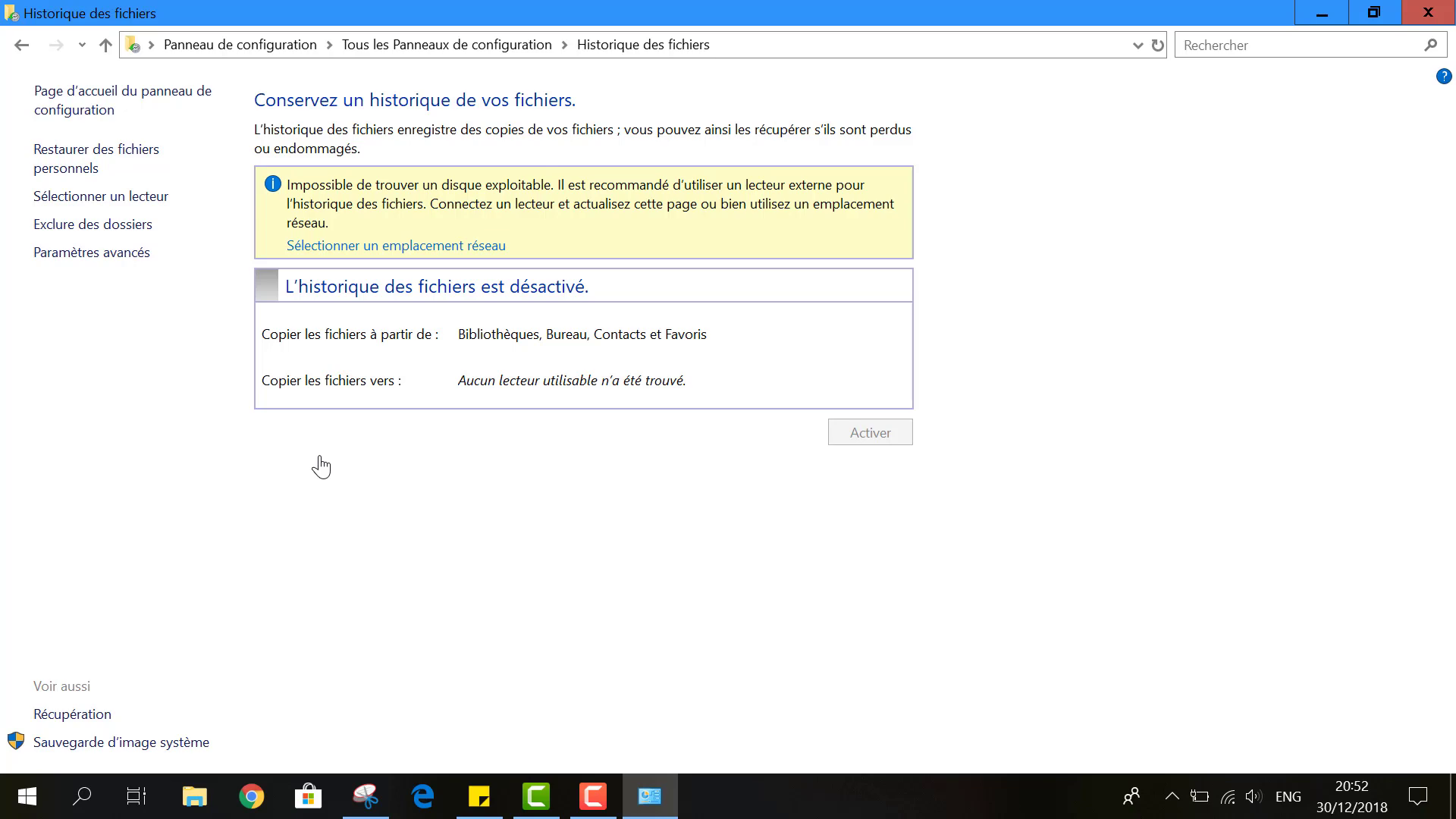
pyautogui.click(446, 48)
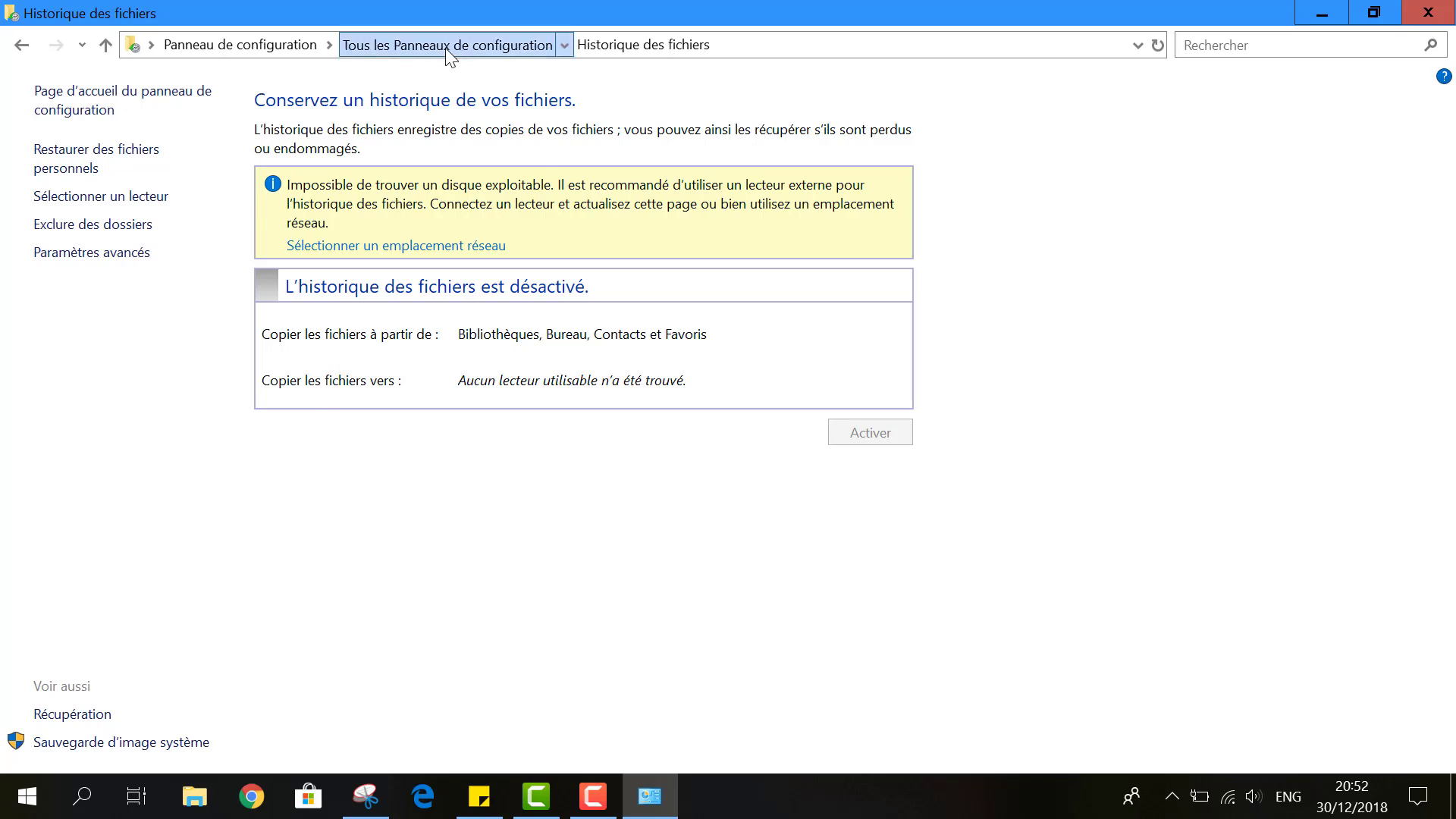
pyautogui.click(22, 46)
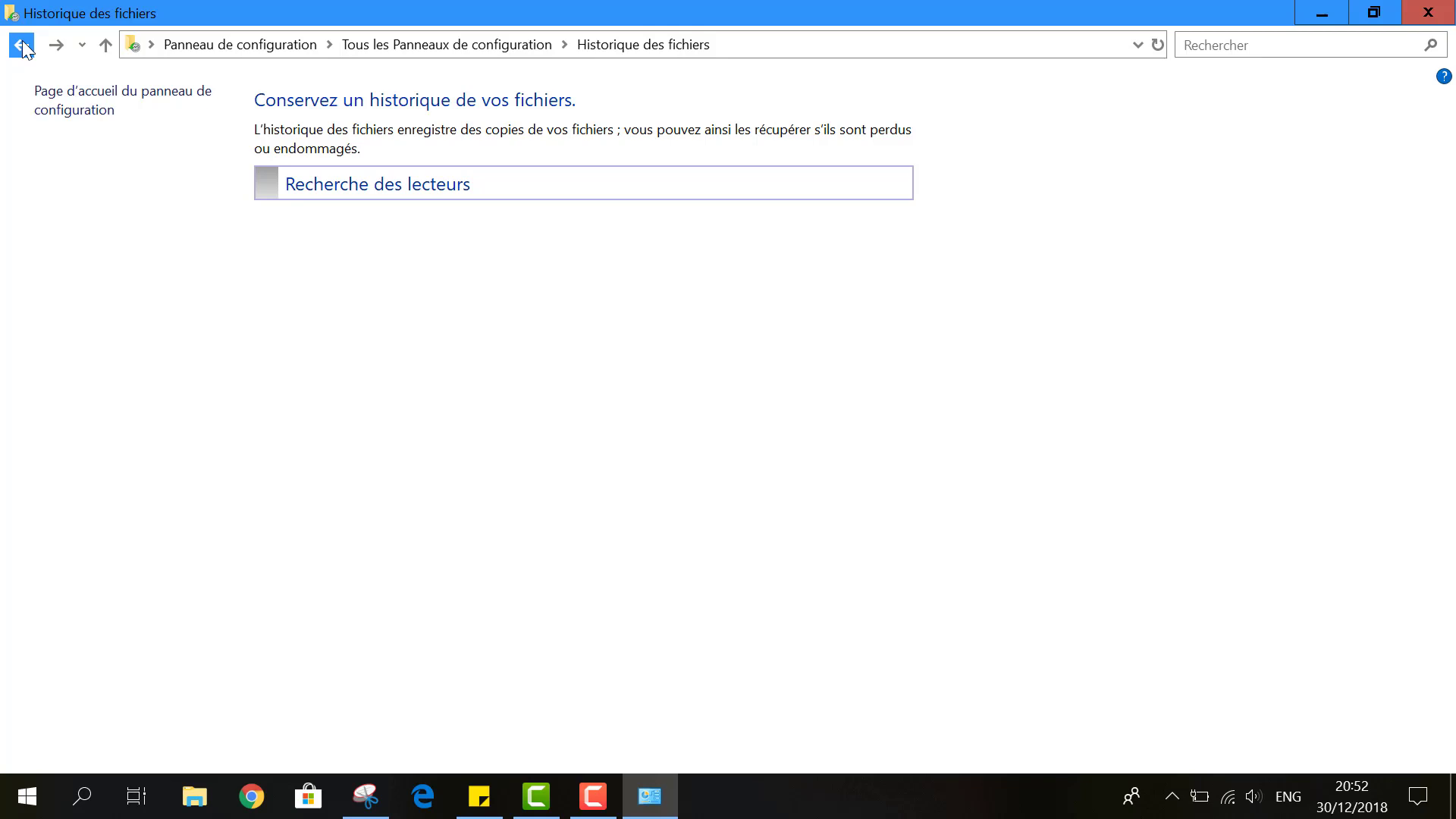
pyautogui.click(21, 45)
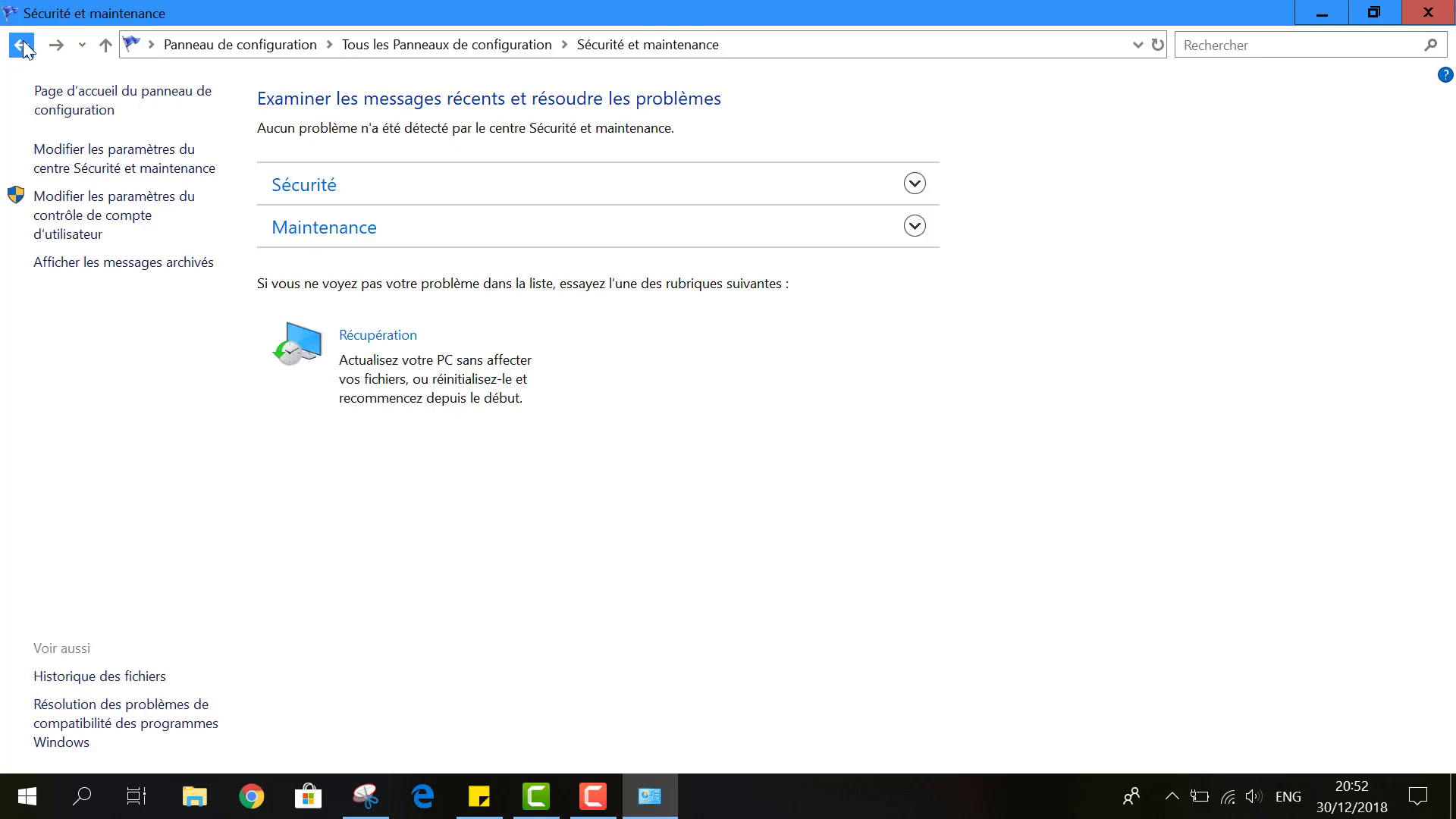
# Review the full list of statuses in the Maintenance section and collapse it
pyautogui.click(916, 227)
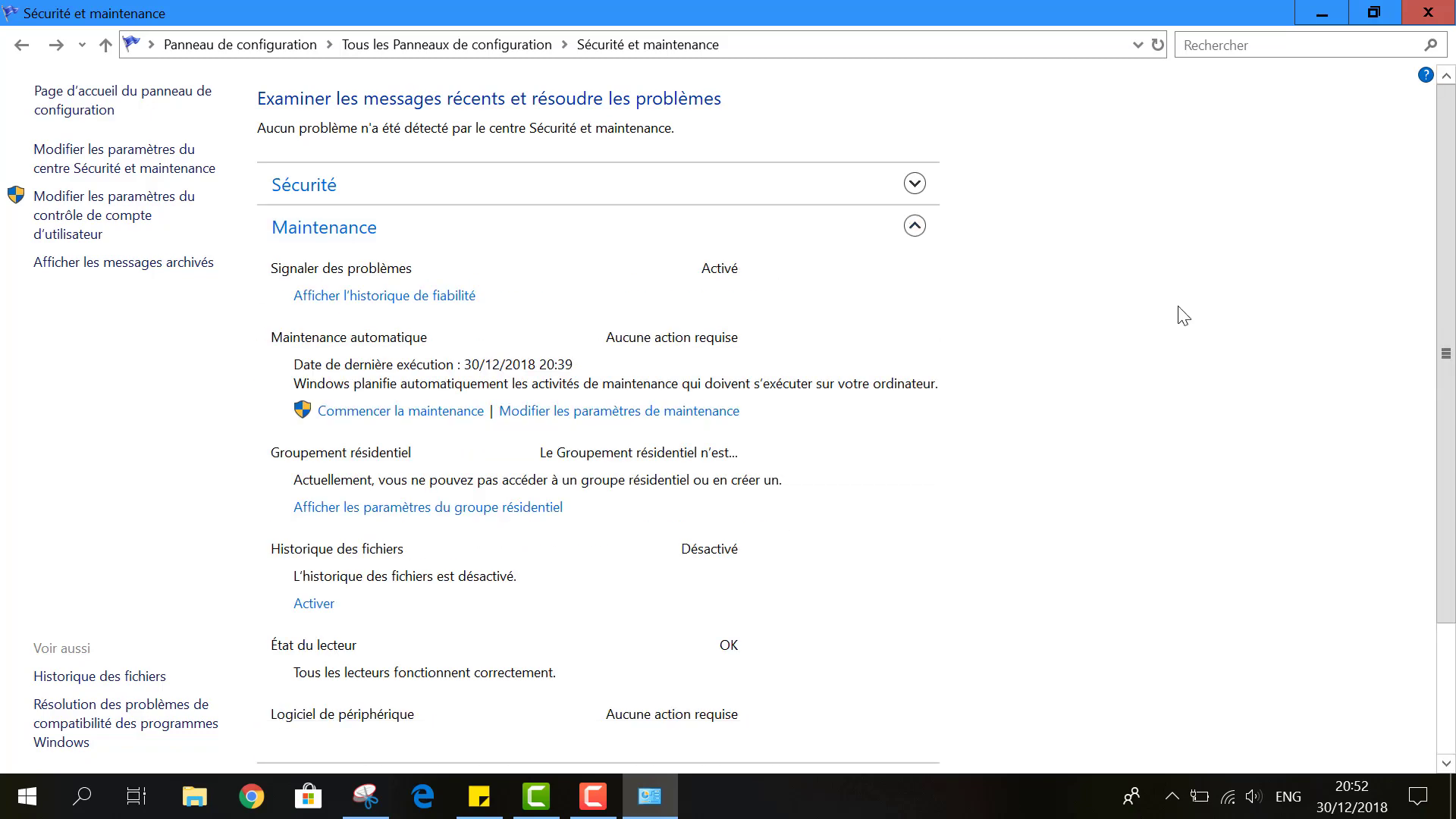
pyautogui.moveTo(1444, 430); pyautogui.dragTo(1433, 596)
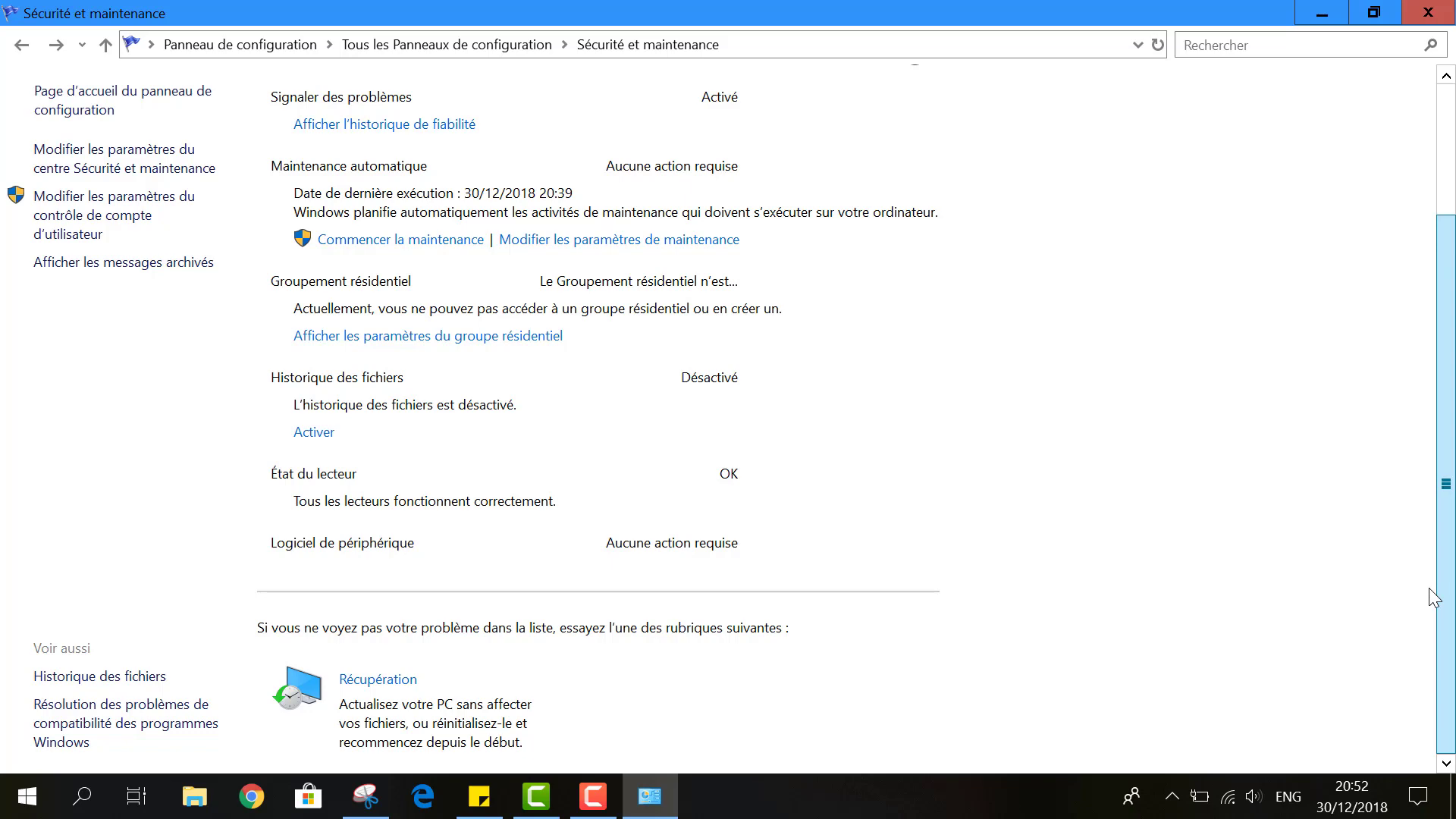
pyautogui.moveTo(1433, 597); pyautogui.dragTo(1436, 417)
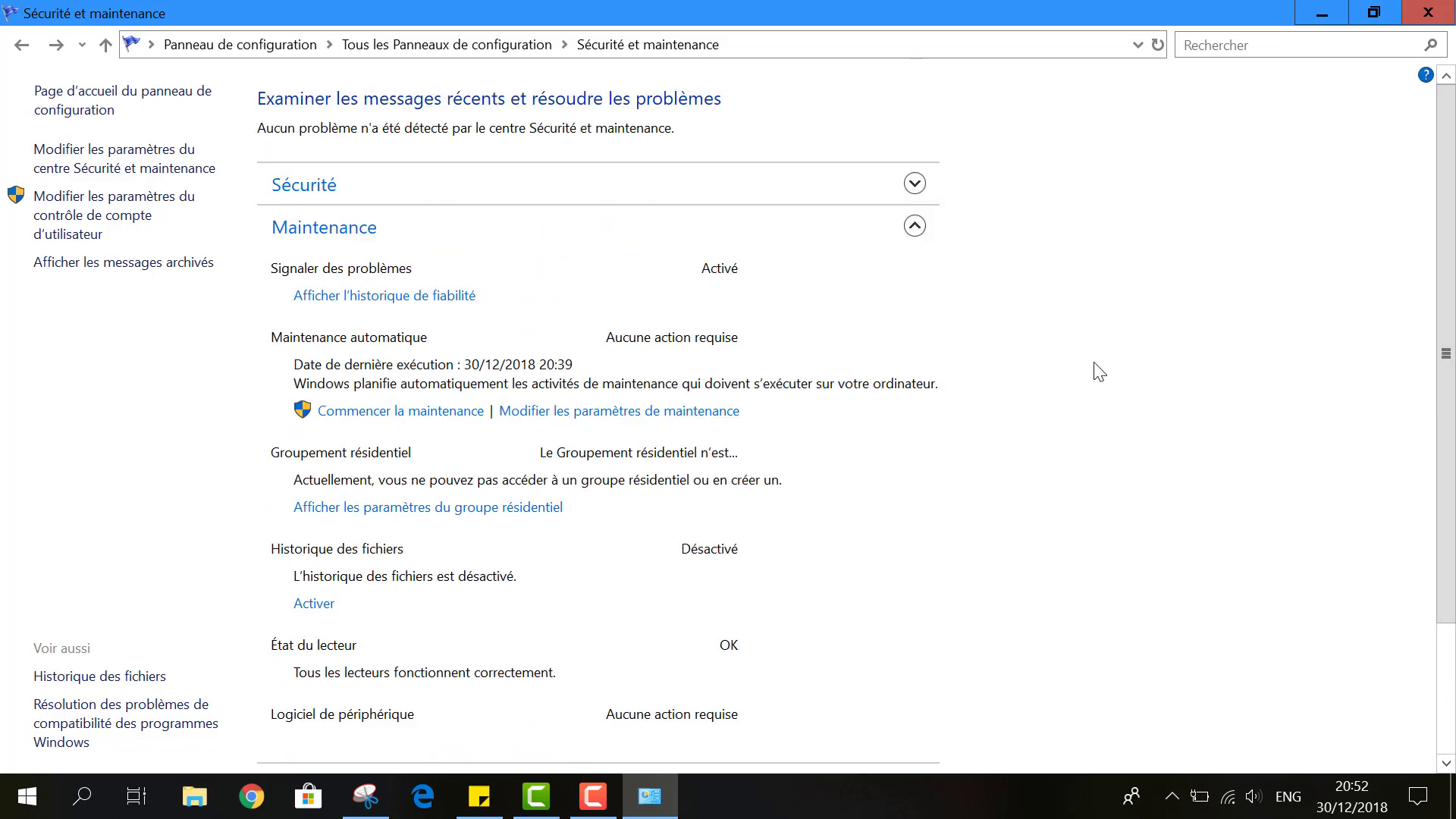
pyautogui.click(915, 227)
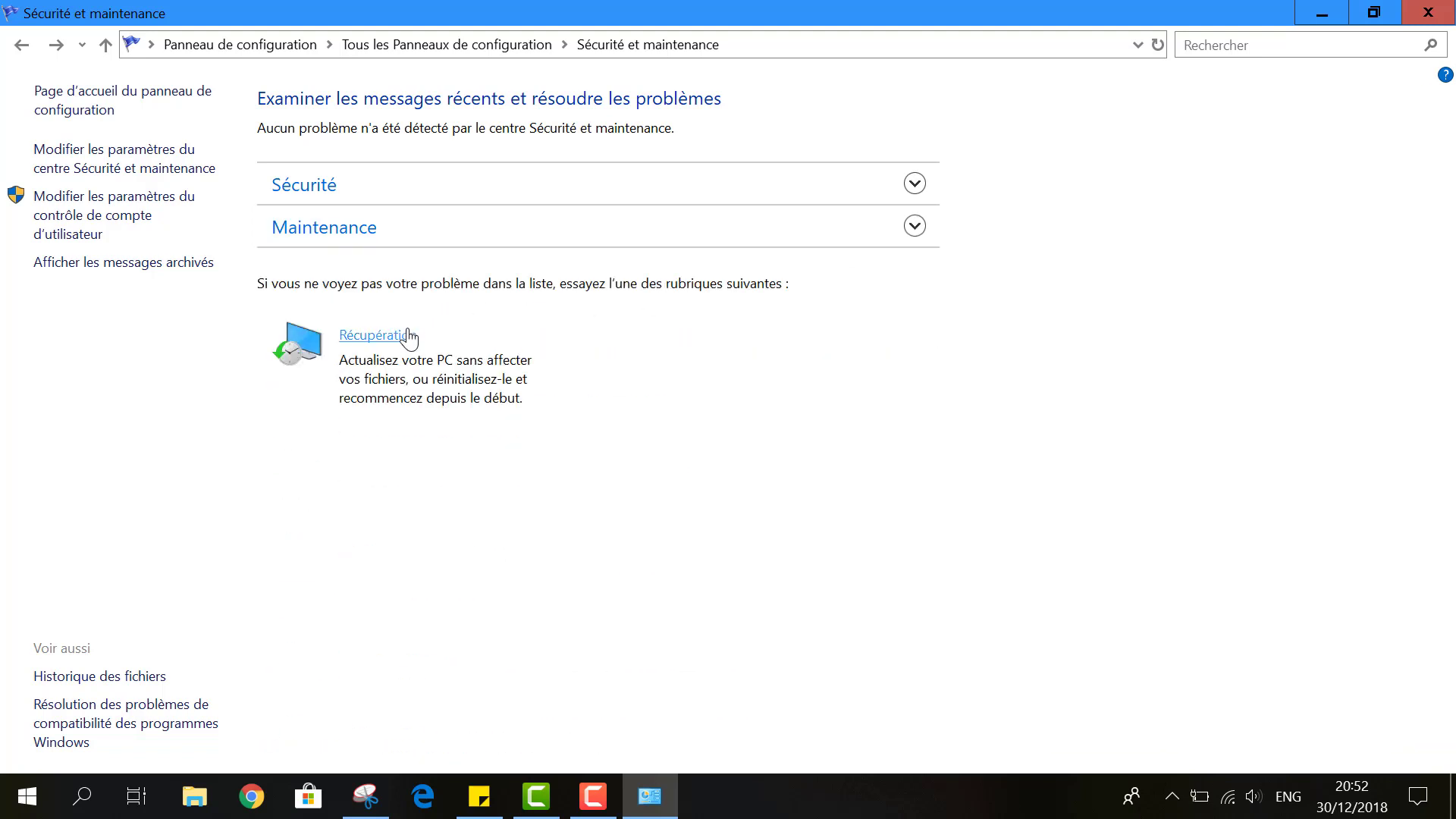
# Open the System Restore configuration from Récupération, view the available restore points in the restore wizard, and close the wizard
pyautogui.click(408, 336)
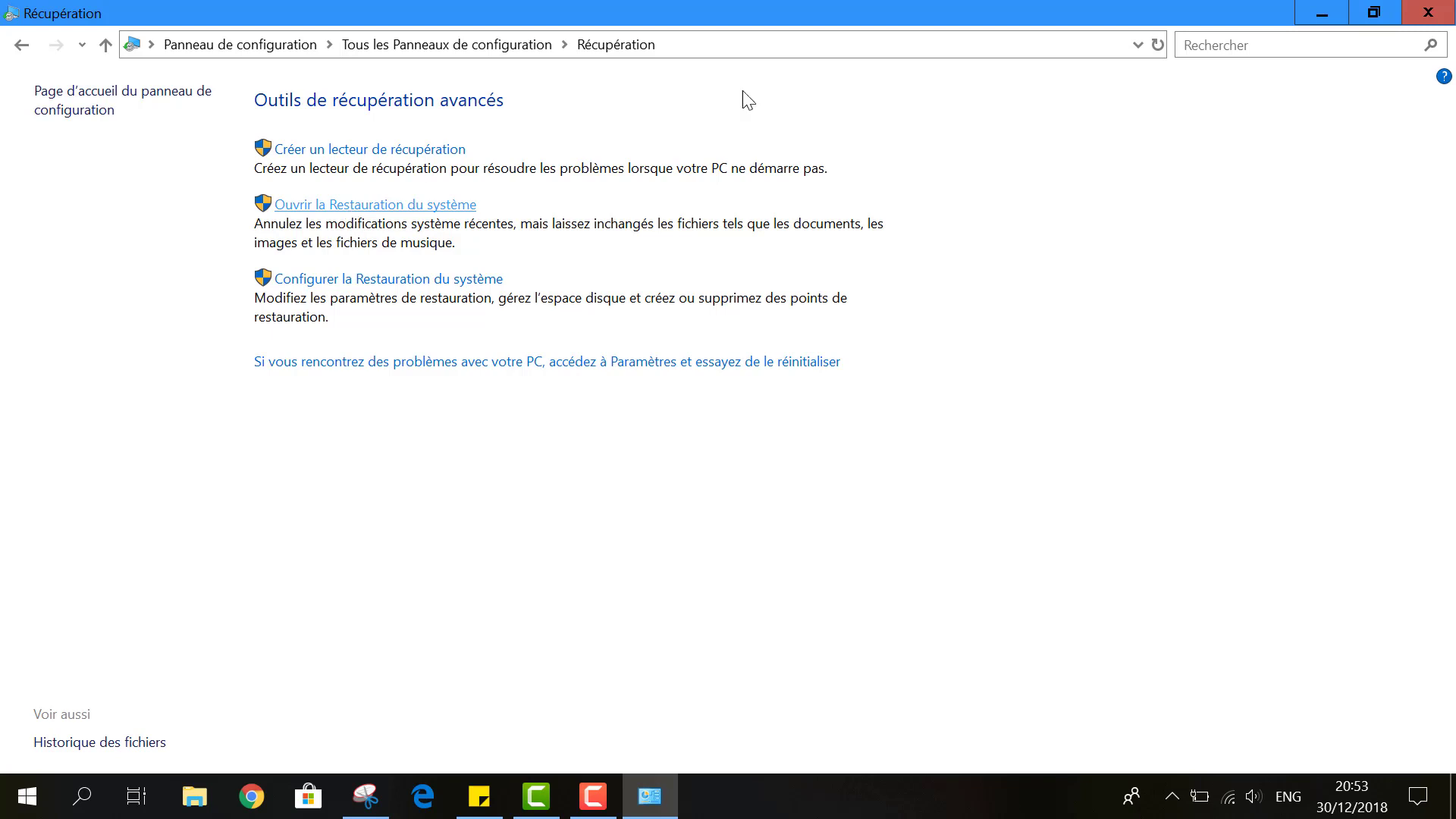
pyautogui.click(410, 280)
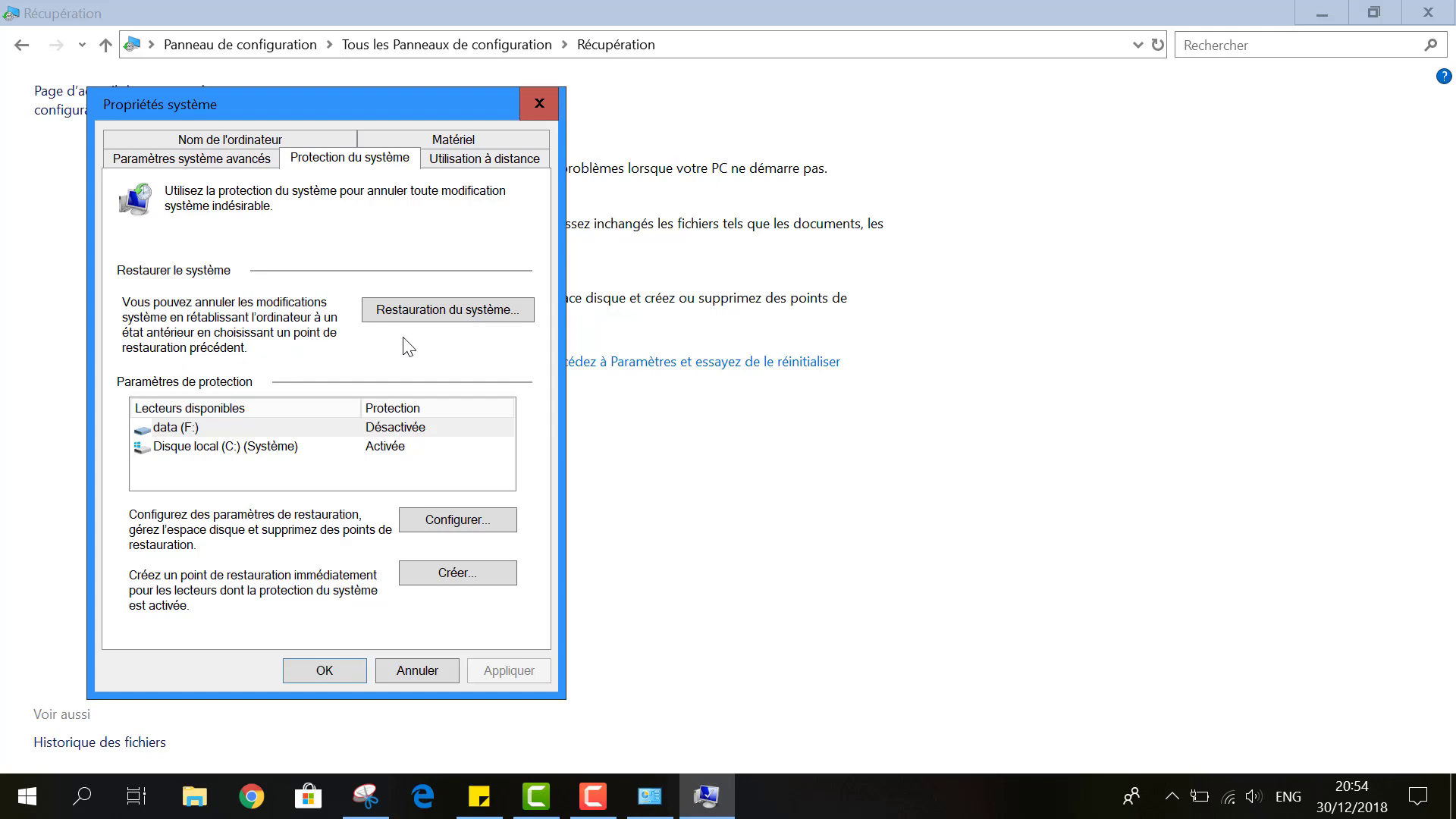
pyautogui.click(428, 316)
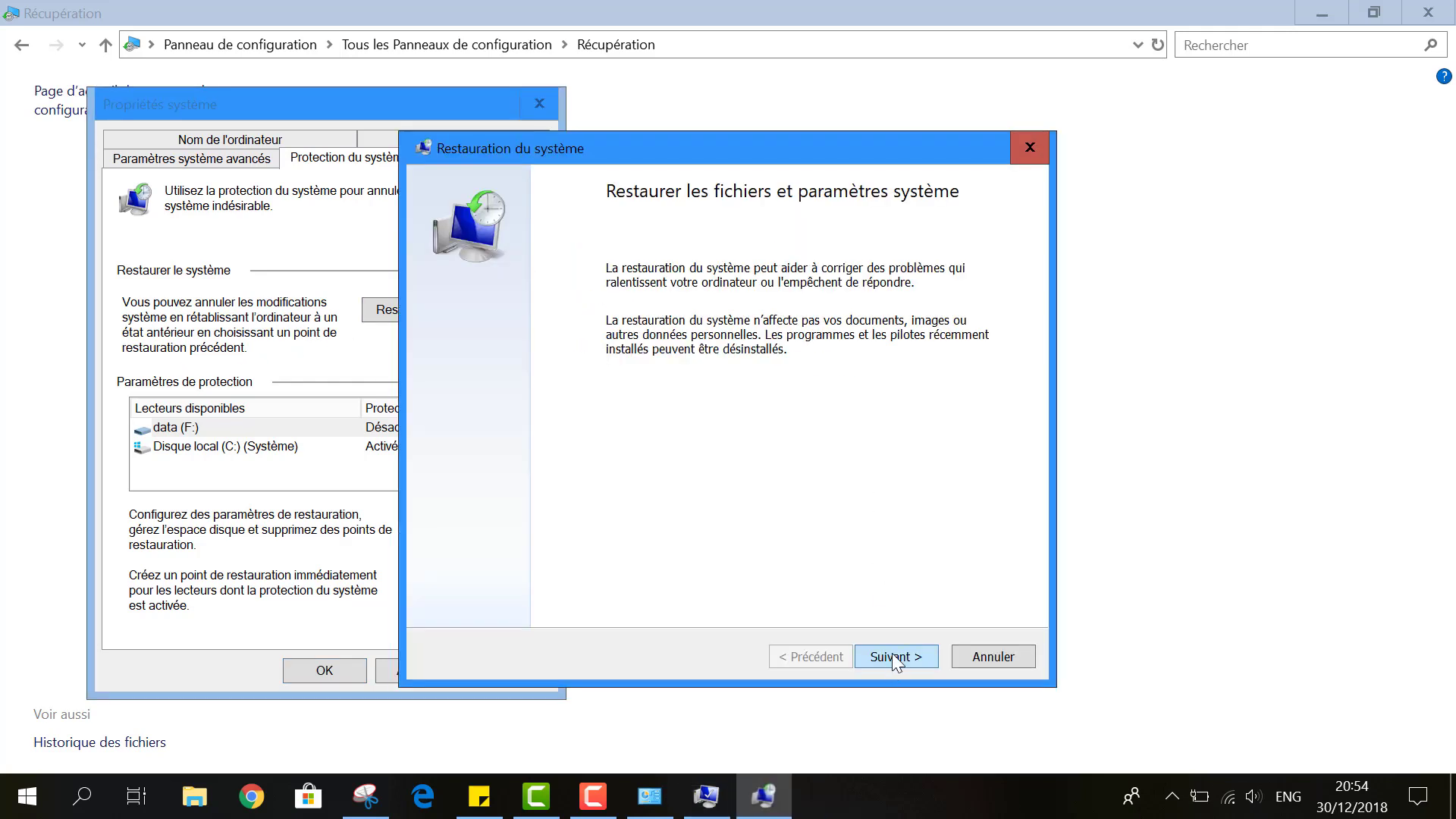
pyautogui.click(895, 661)
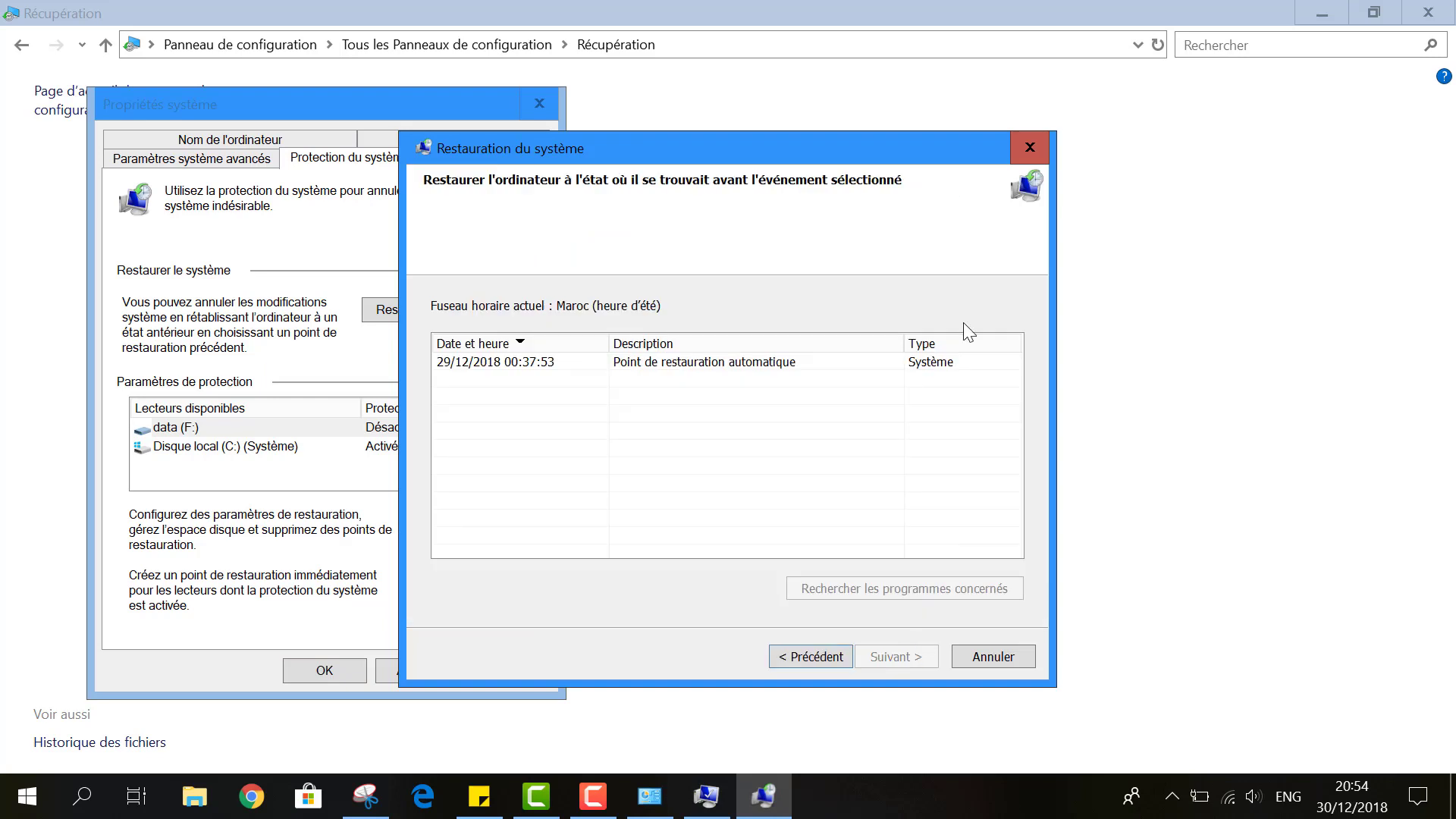
pyautogui.click(1029, 148)
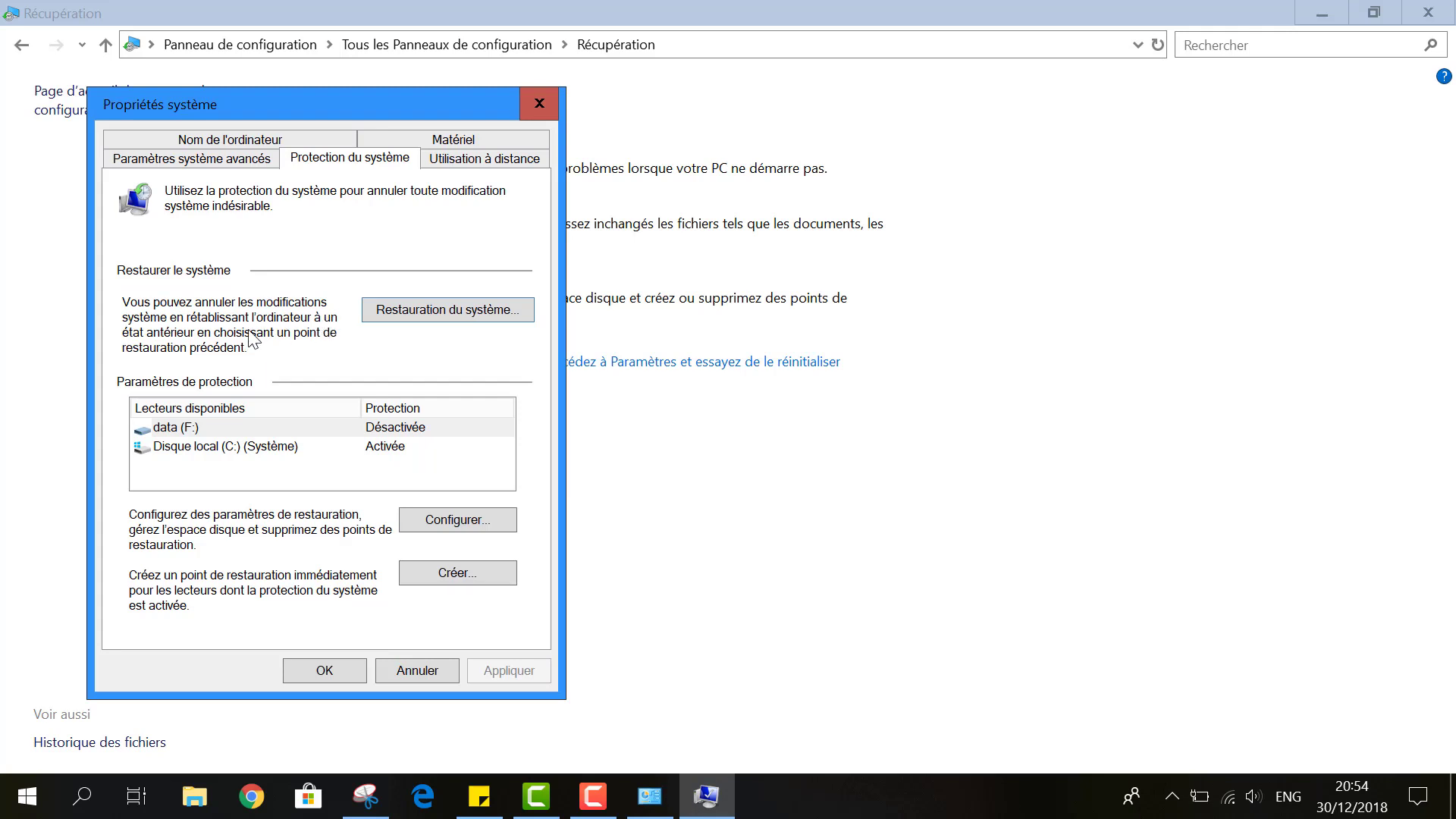
# Check the protection settings of drives C: and F:, close Propriétés système, and return to the Sécurité et maintenance page
pyautogui.click(219, 446)
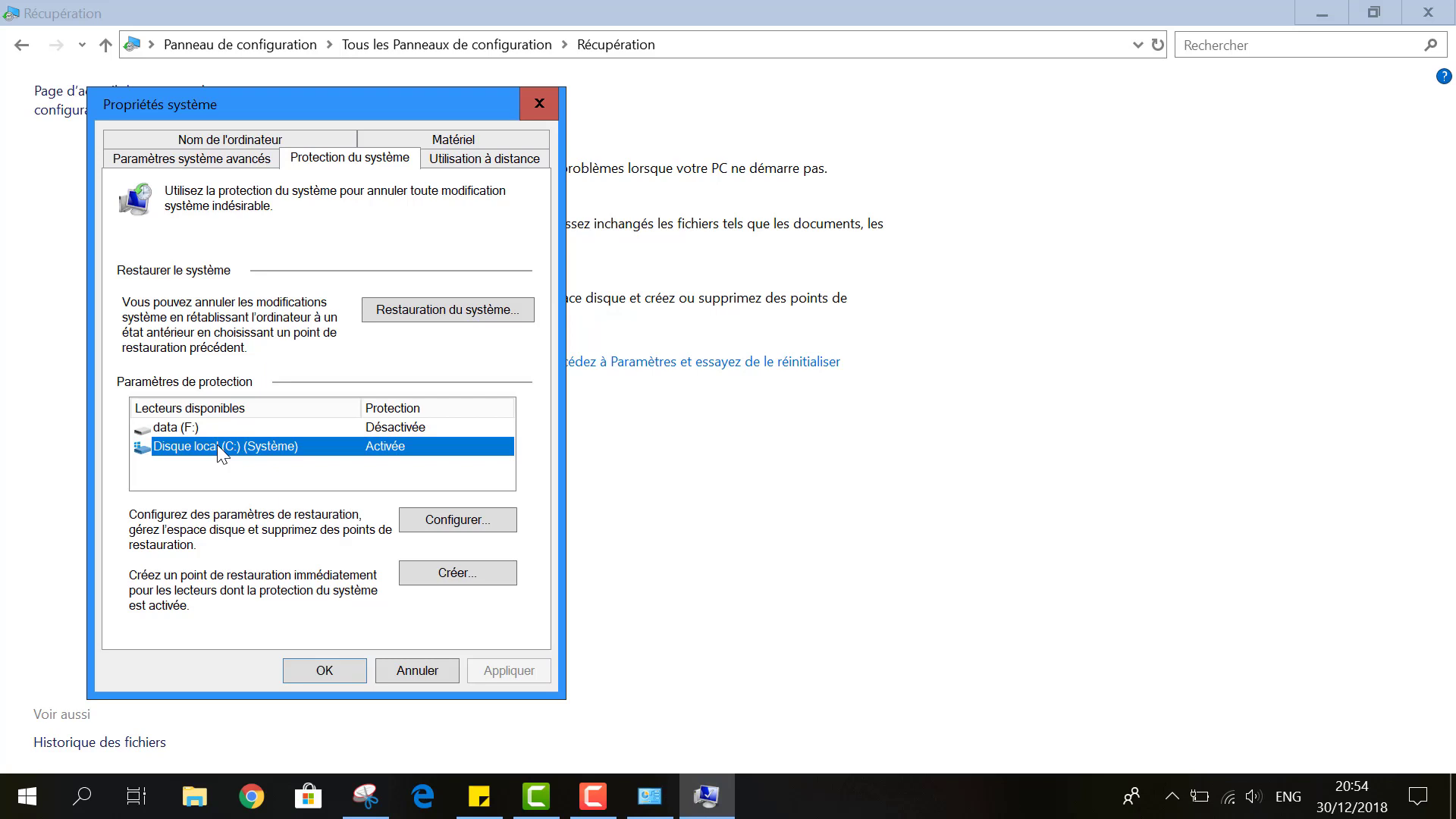
pyautogui.click(195, 431)
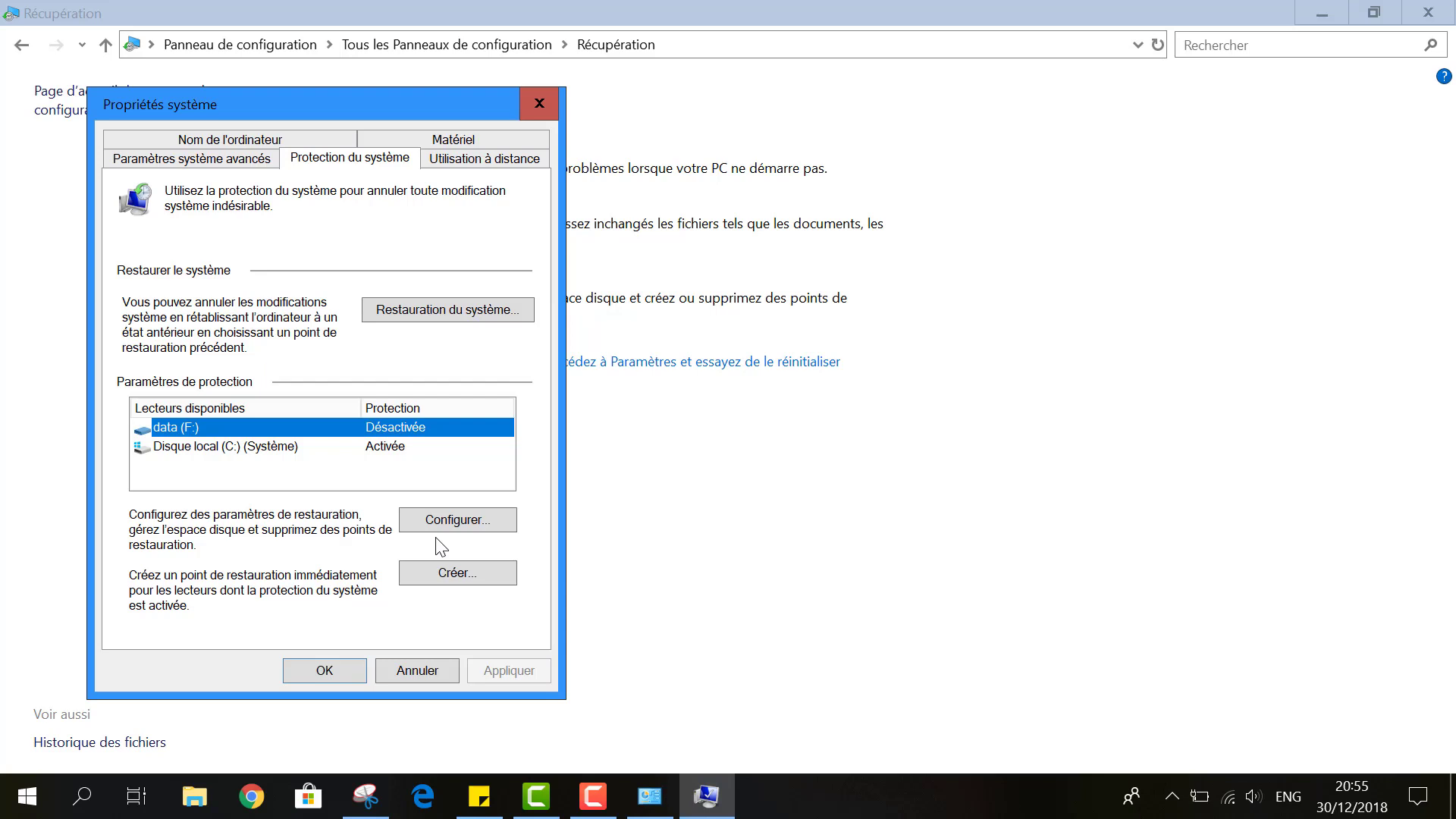
pyautogui.click(287, 450)
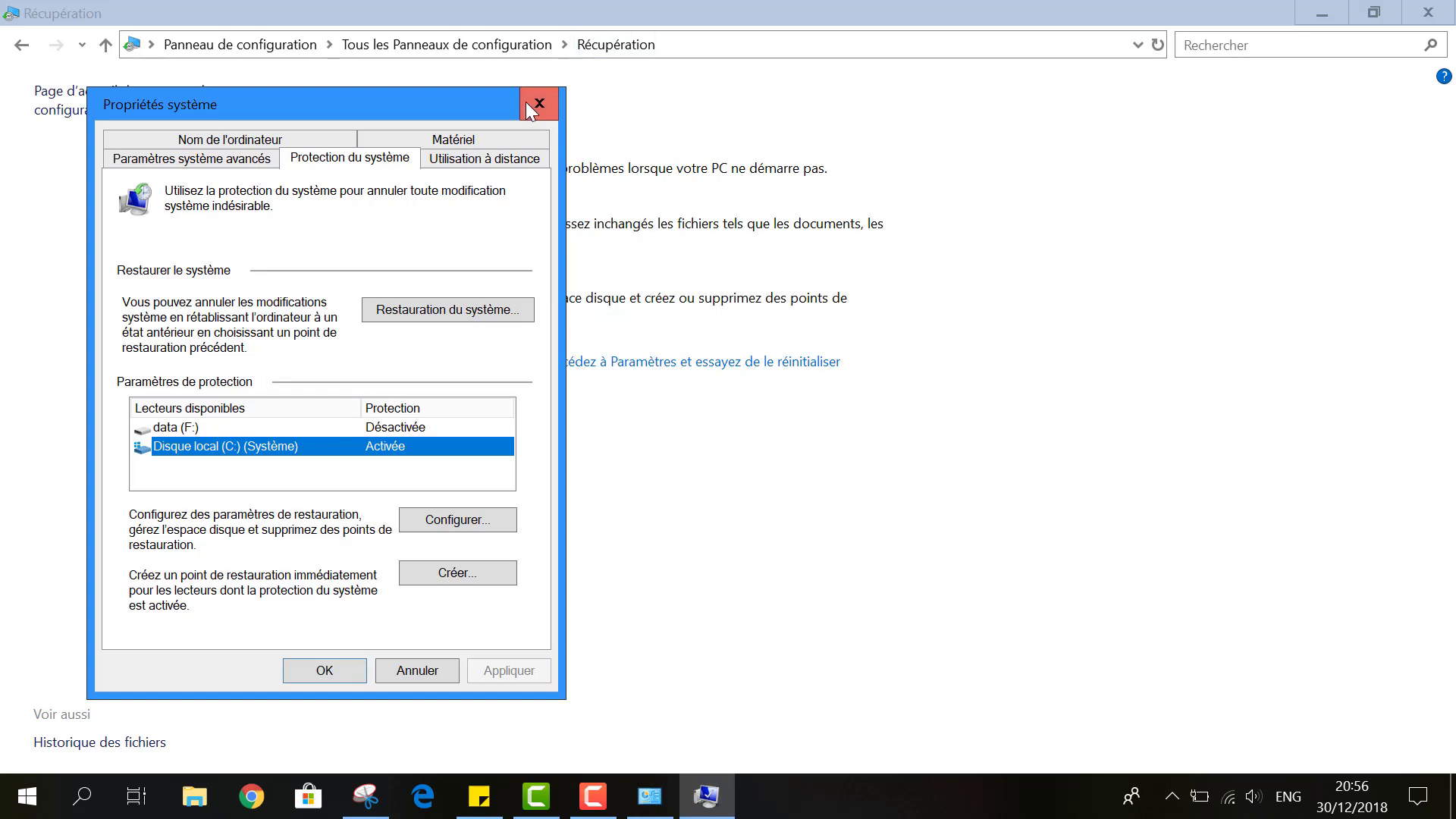
pyautogui.click(552, 99)
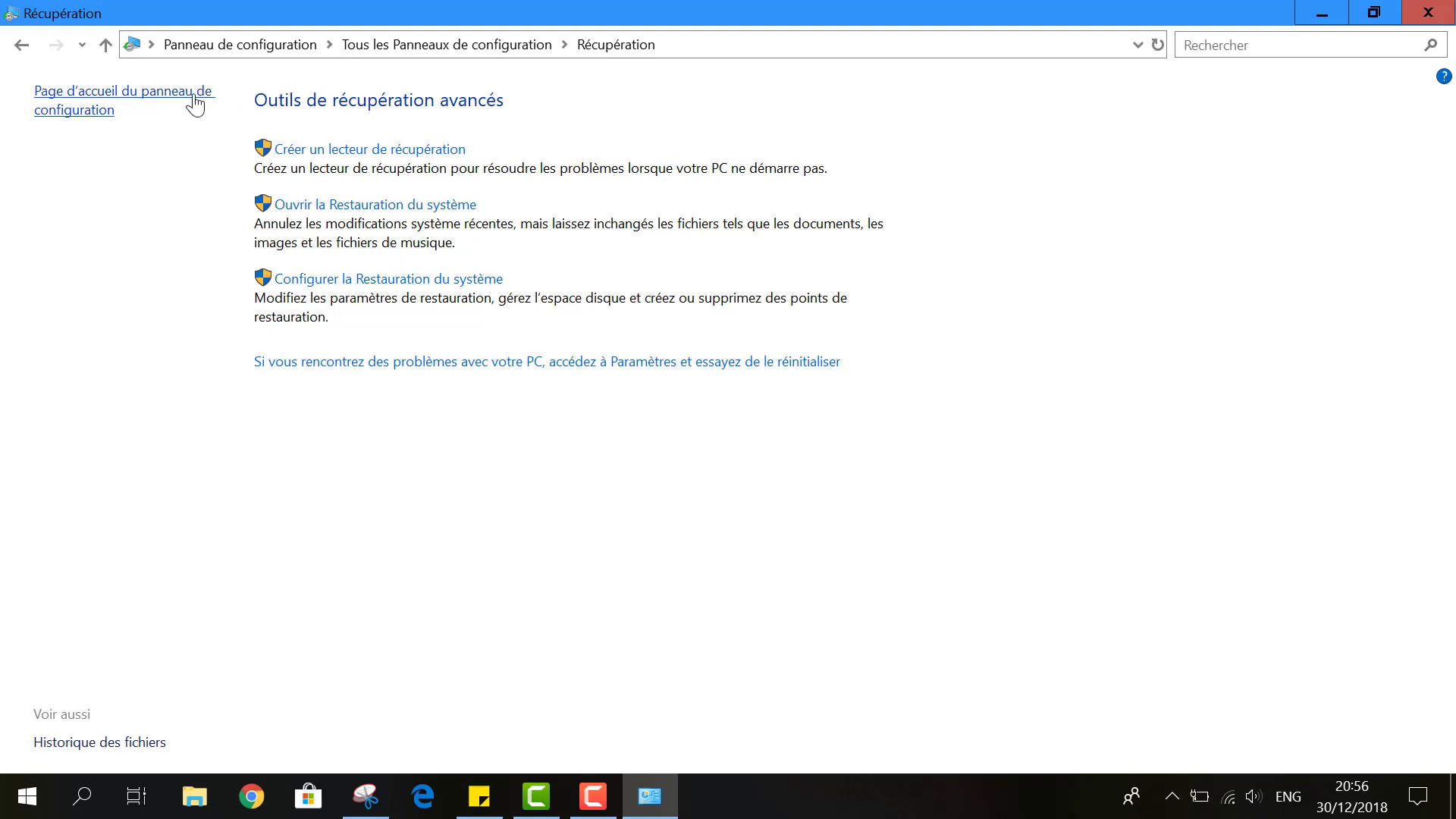
pyautogui.click(21, 46)
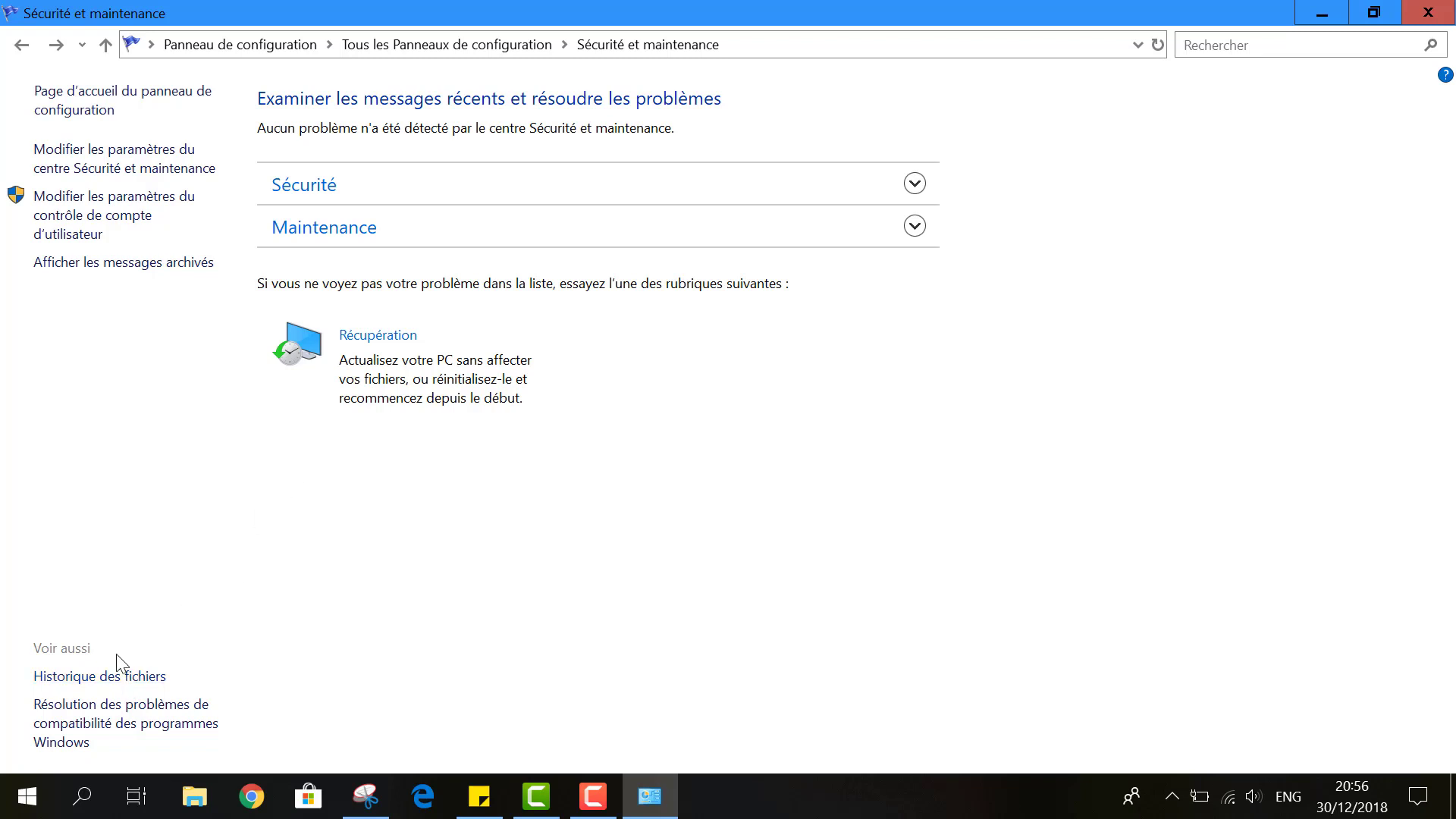
# Open the program compatibility troubleshooter, select Apple Software Update as the problem program, and close the troubleshooter
pyautogui.click(101, 720)
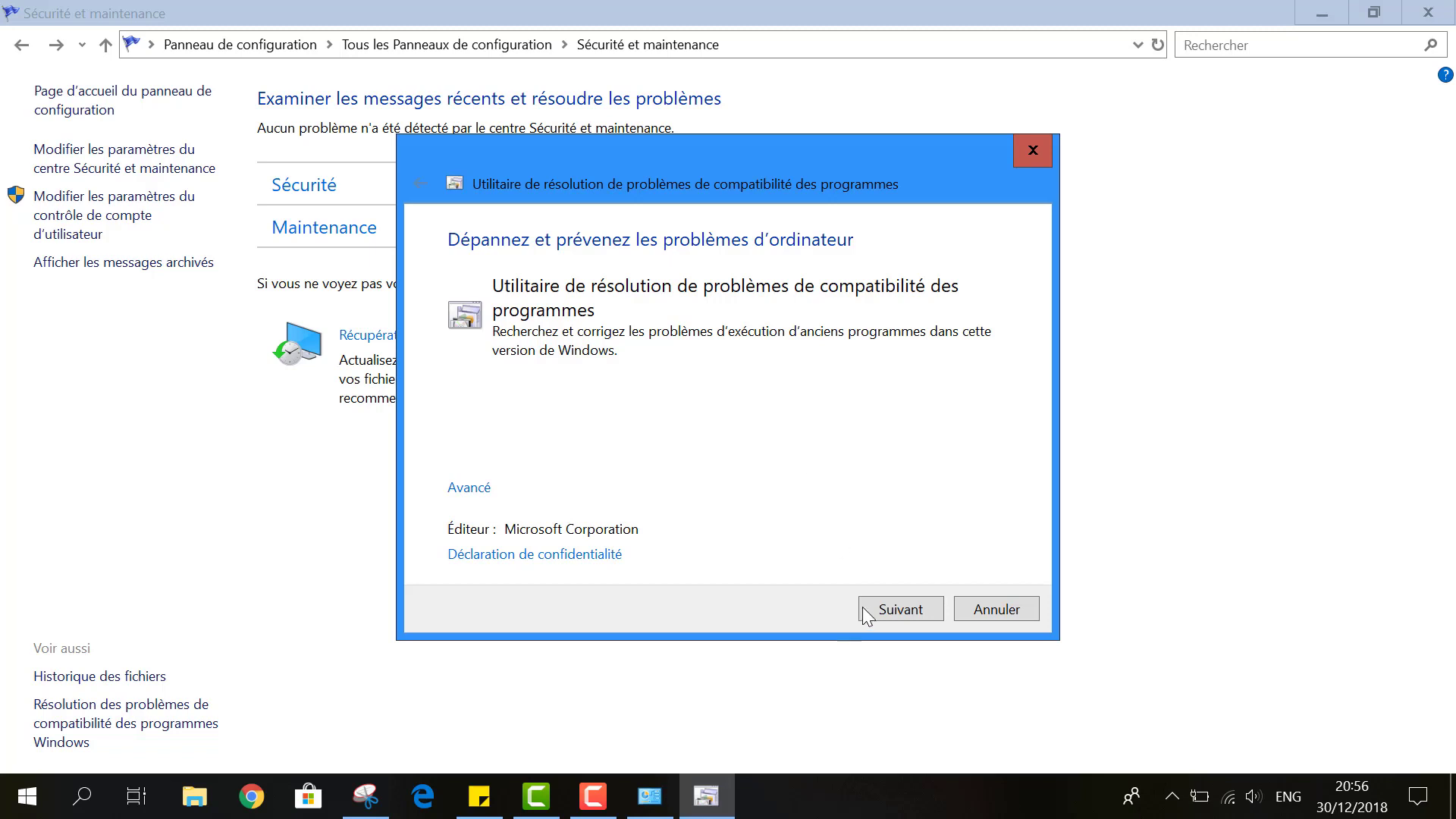
pyautogui.click(902, 608)
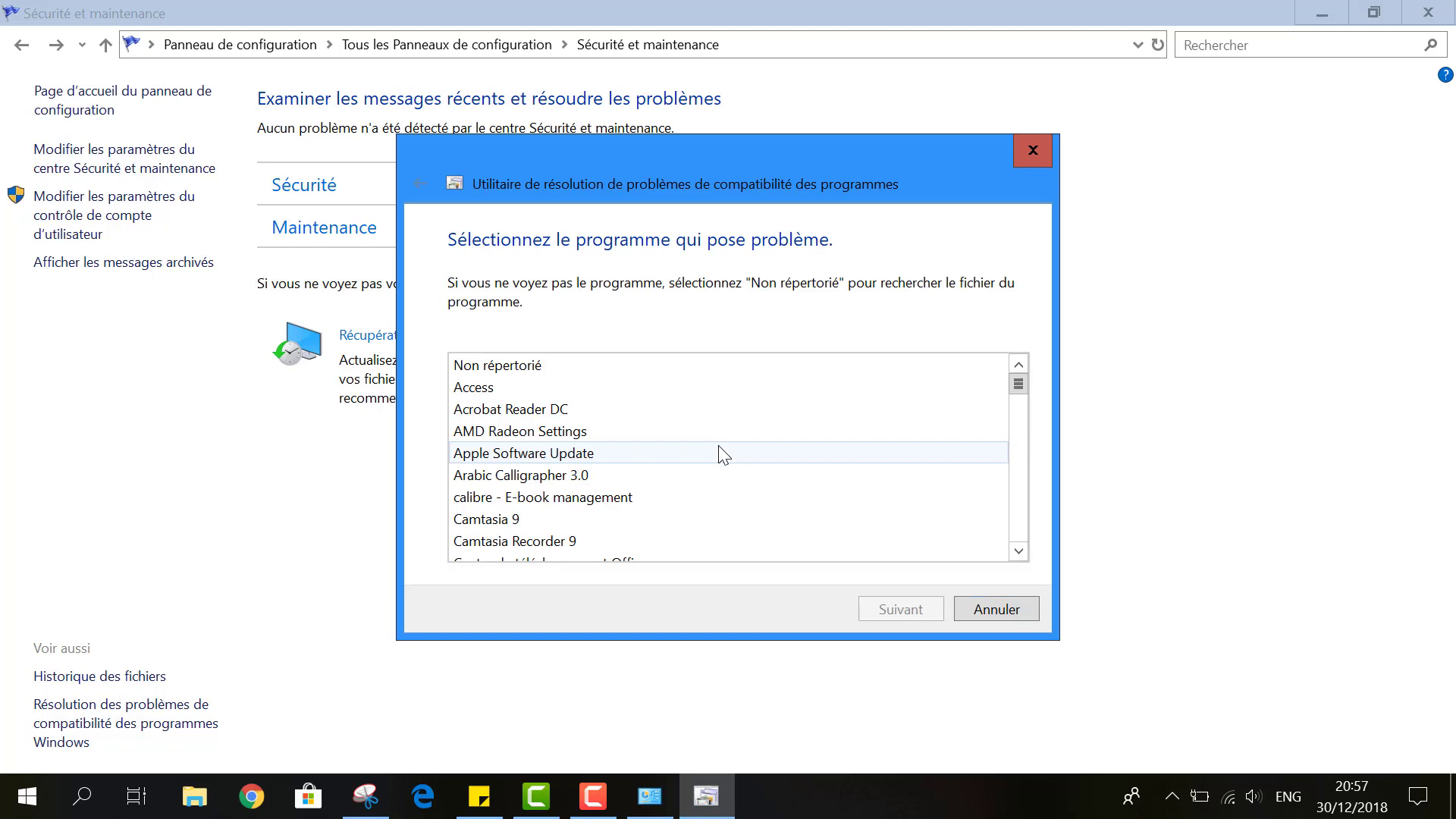
pyautogui.click(718, 448)
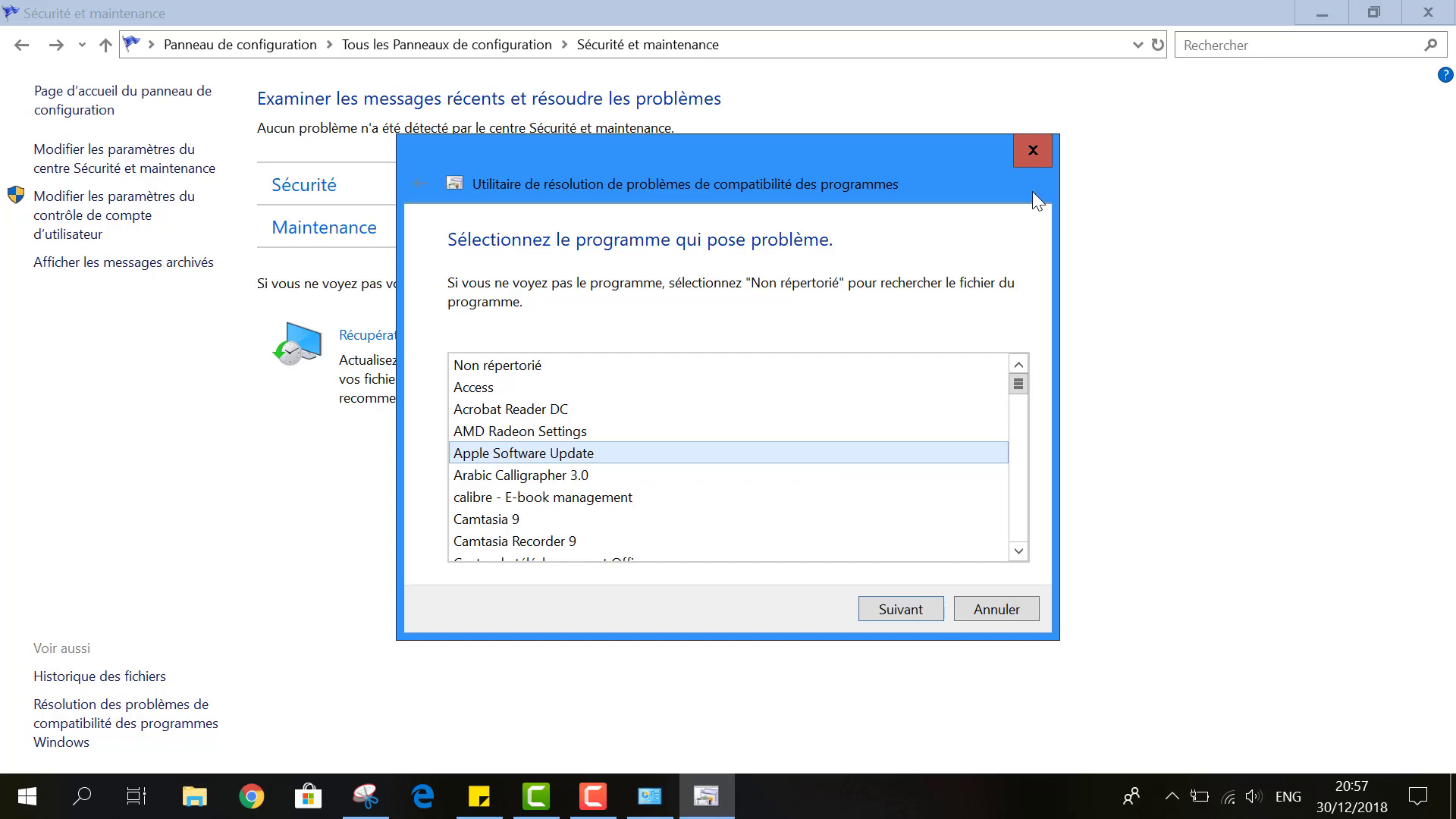
pyautogui.click(1033, 151)
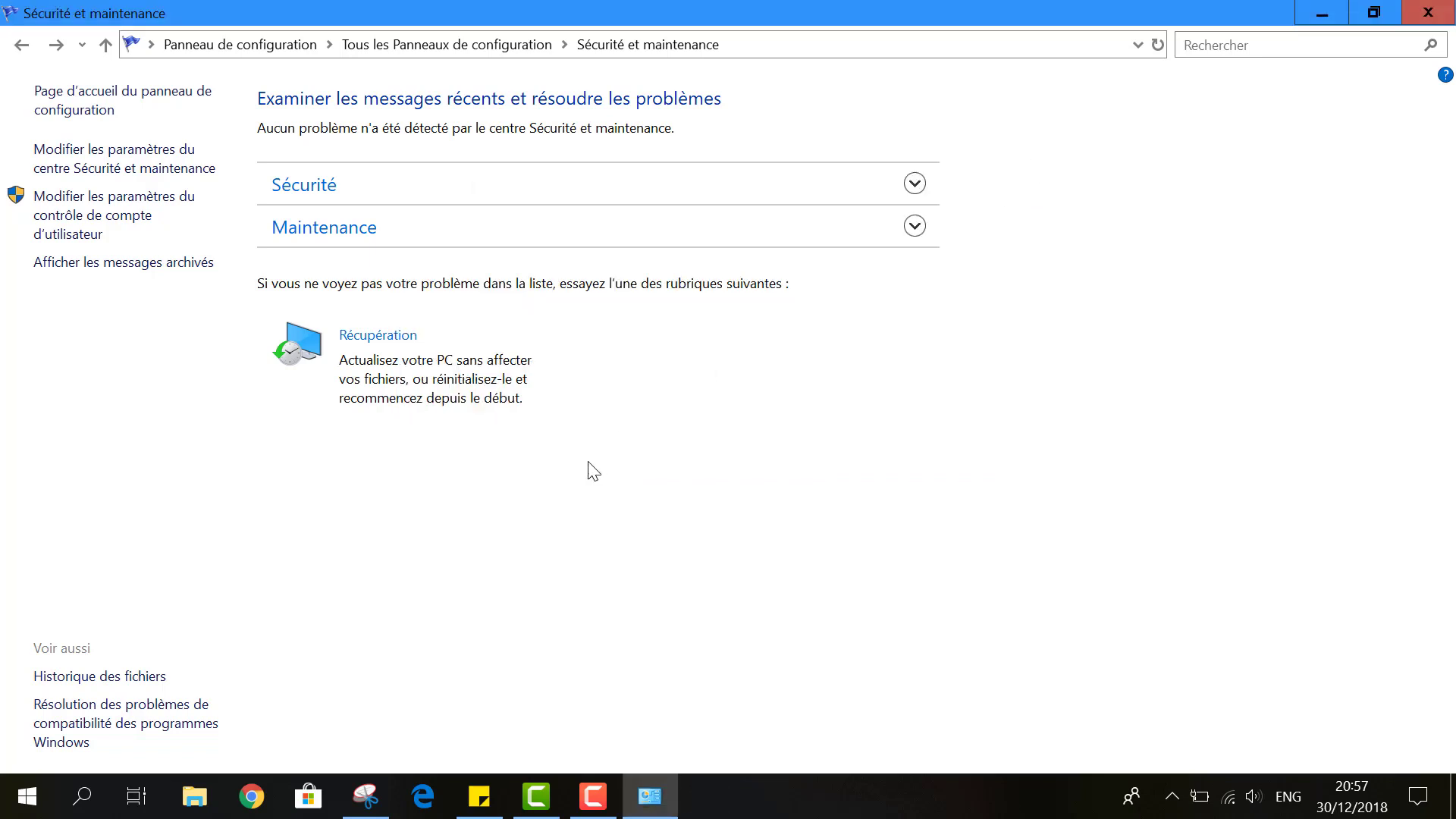